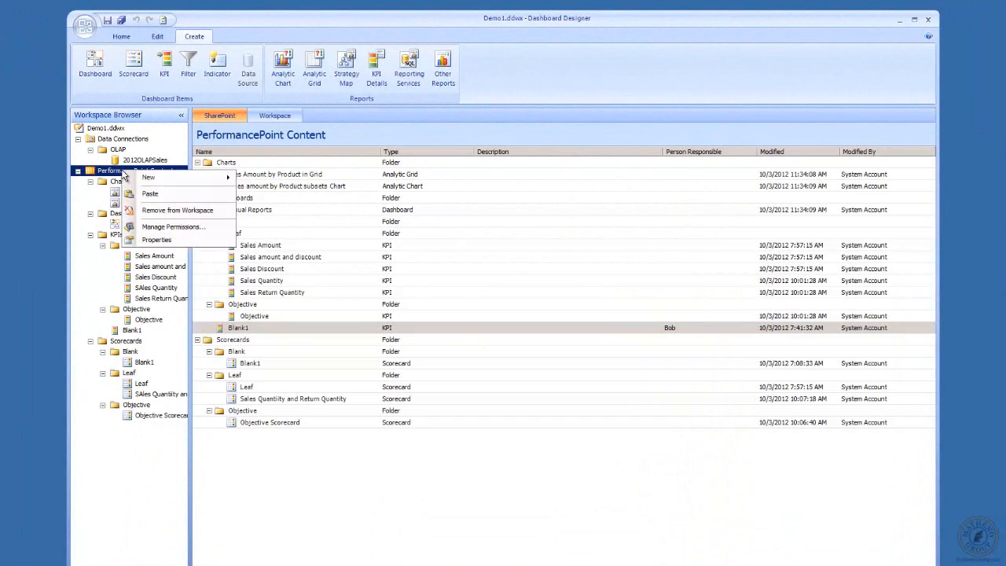
Step: Create a new filter in the PerformancePoint Content, choosing the Member Selection template
{"action": "mouse_move", "coordinate": [202, 180]}
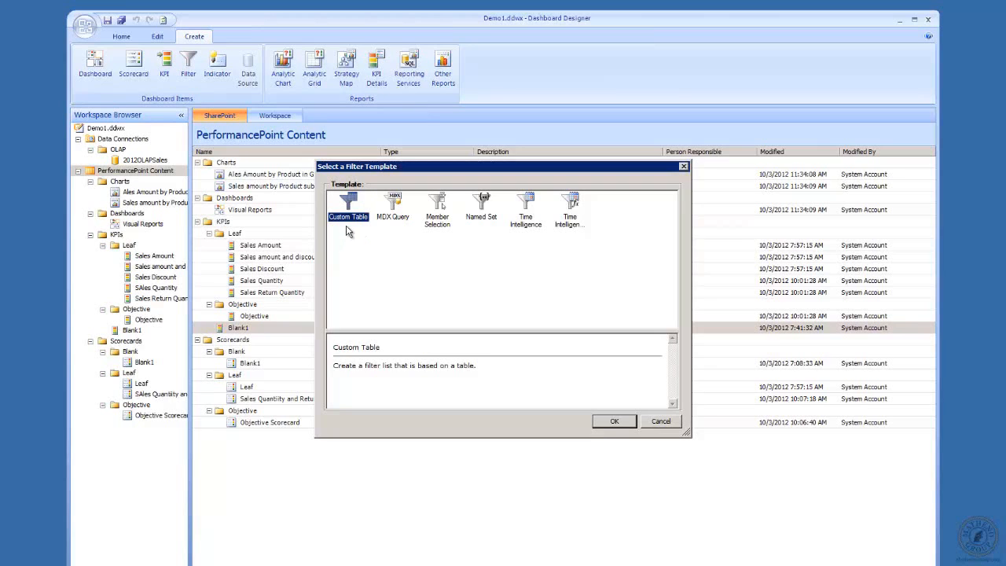
{"action": "left_click", "coordinate": [403, 217]}
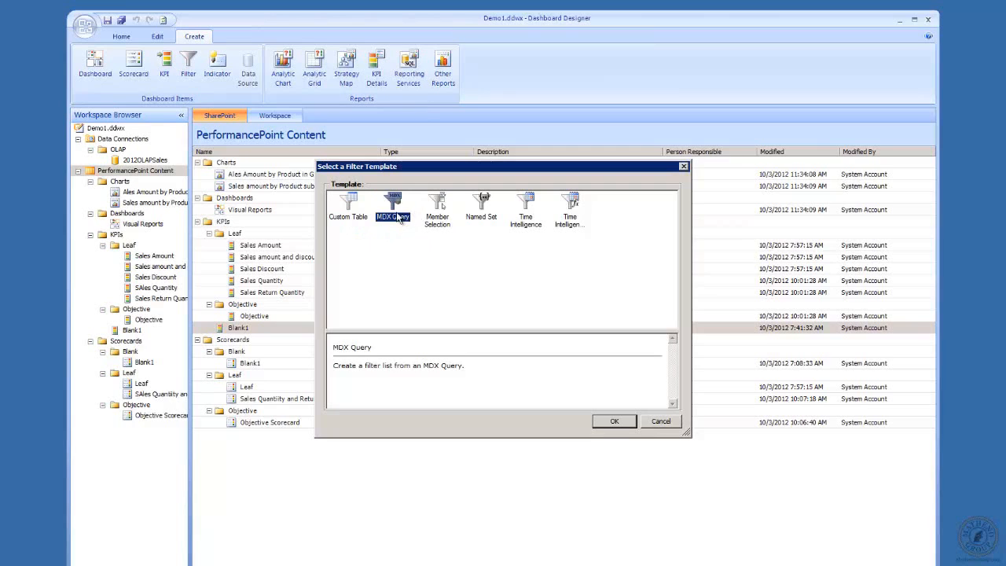
{"action": "left_click", "coordinate": [438, 204]}
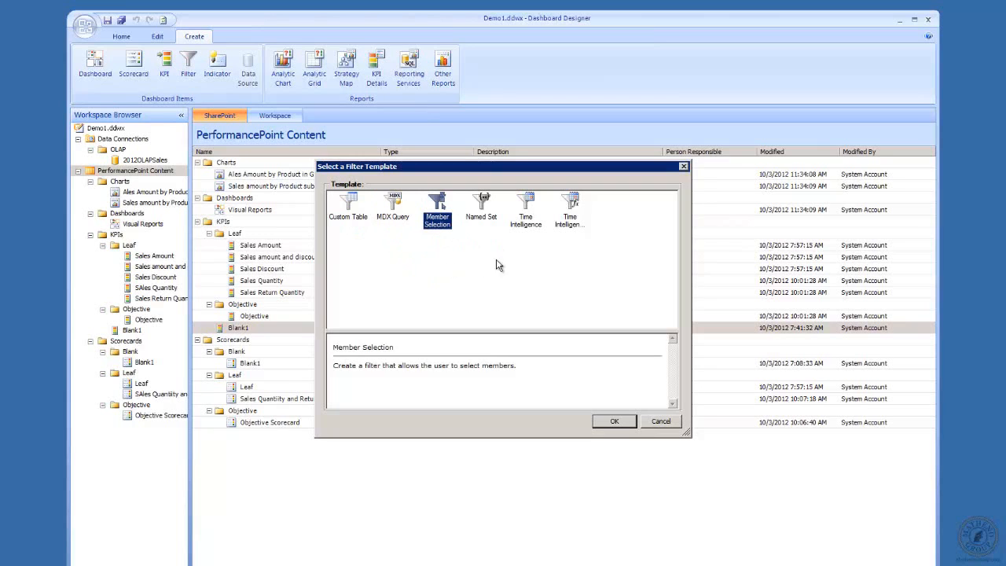
{"action": "left_click", "coordinate": [478, 205]}
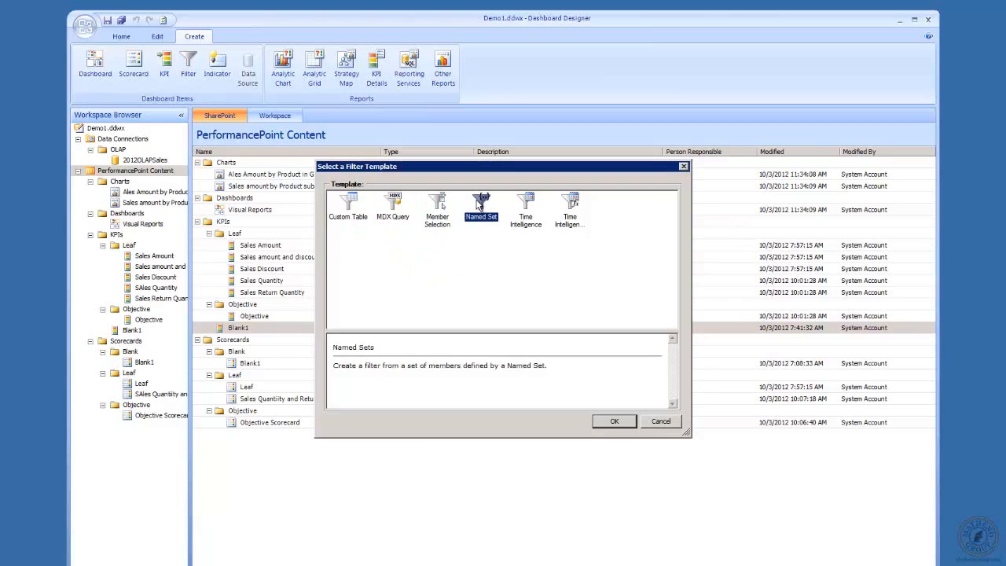
{"action": "left_click", "coordinate": [524, 201]}
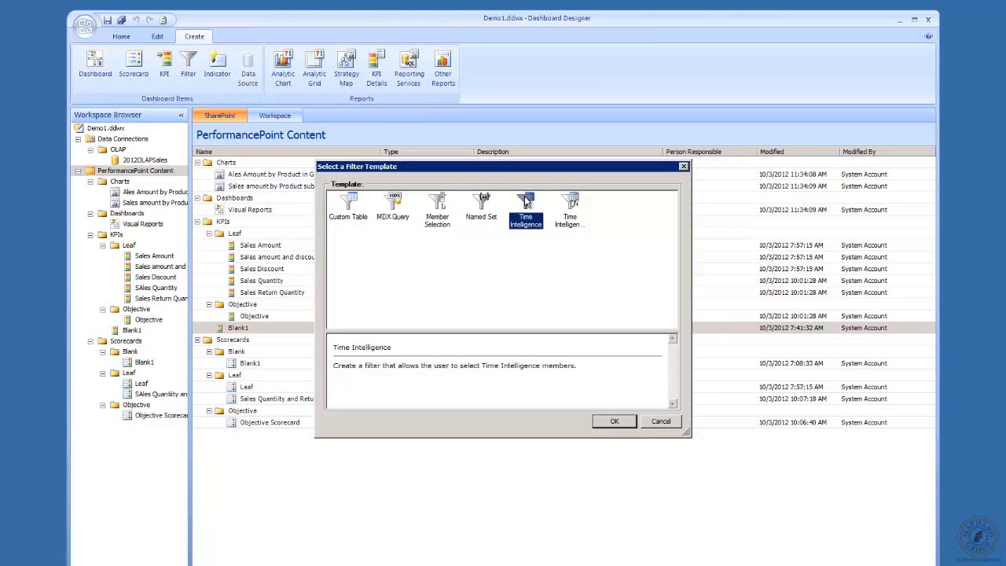
{"action": "left_click", "coordinate": [580, 207]}
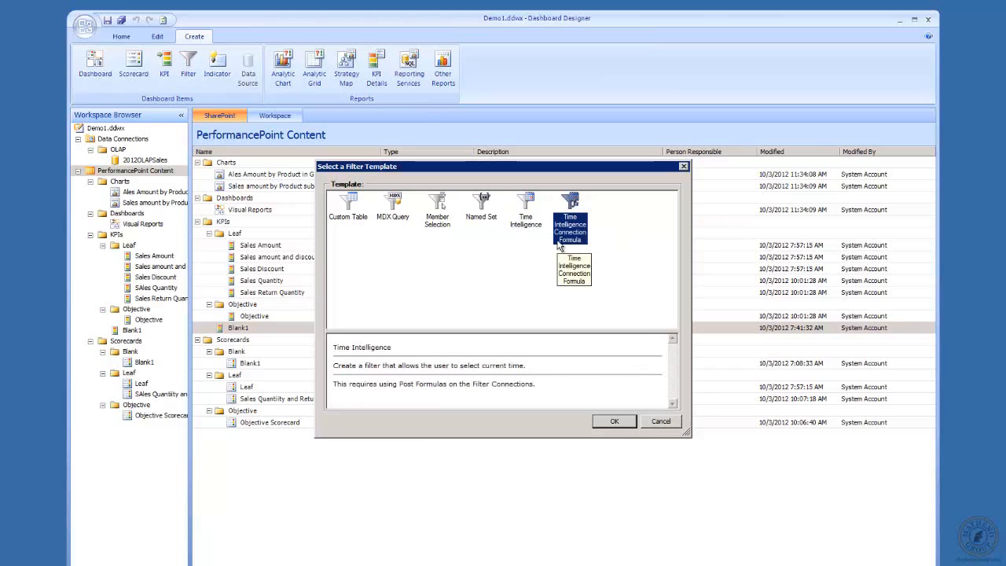
{"action": "left_click", "coordinate": [526, 203]}
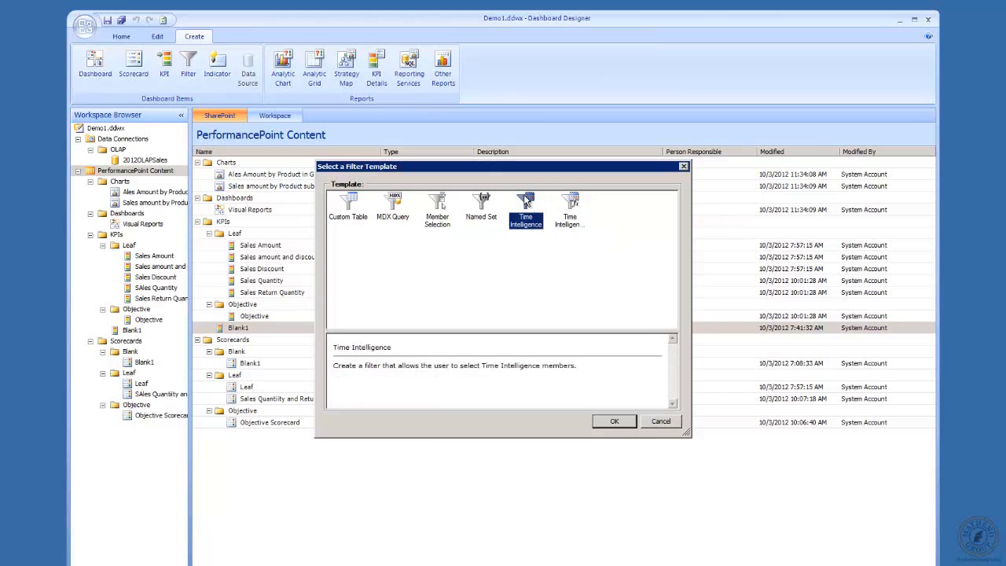
{"action": "left_click", "coordinate": [438, 206]}
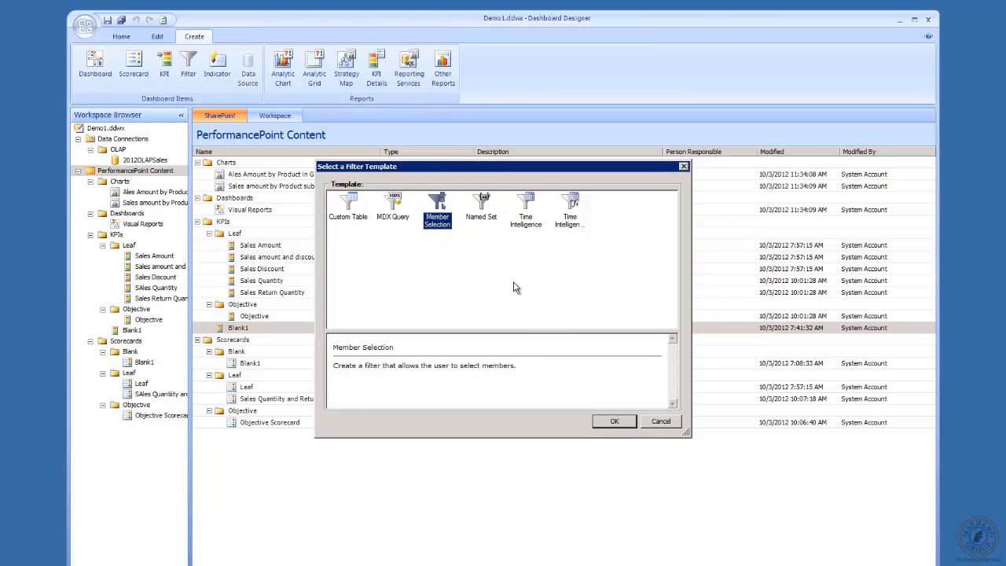
{"action": "left_click", "coordinate": [613, 422]}
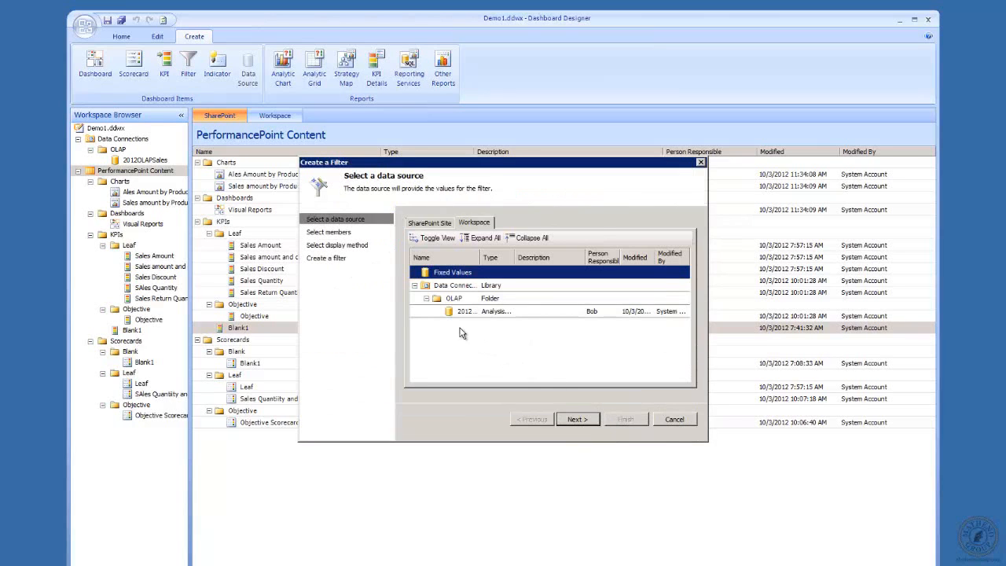
Step: Use the 2012OLAPSales data source and set the filter dimension to Product.Product Brand Name
{"action": "double_click", "coordinate": [500, 312]}
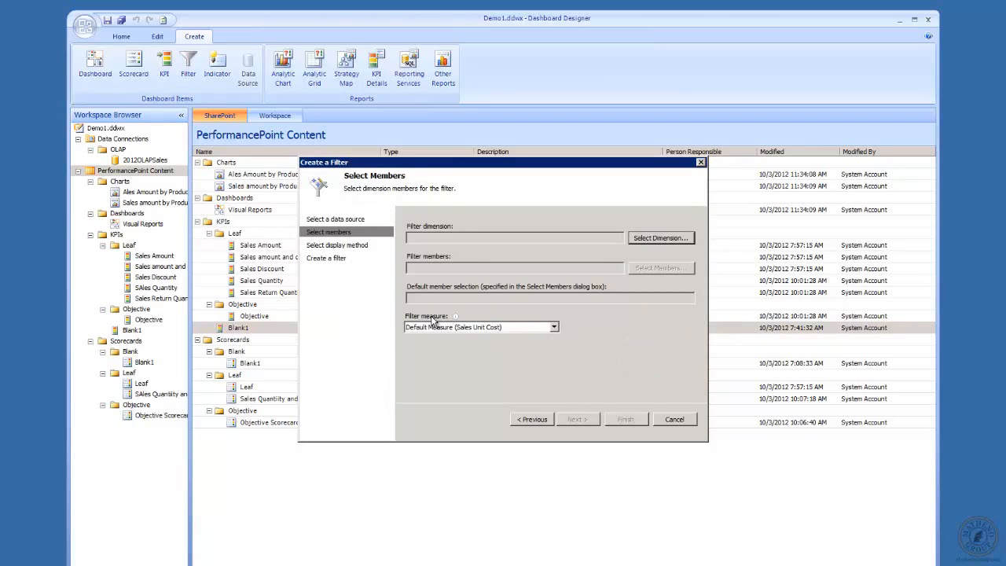
{"action": "left_click", "coordinate": [636, 238]}
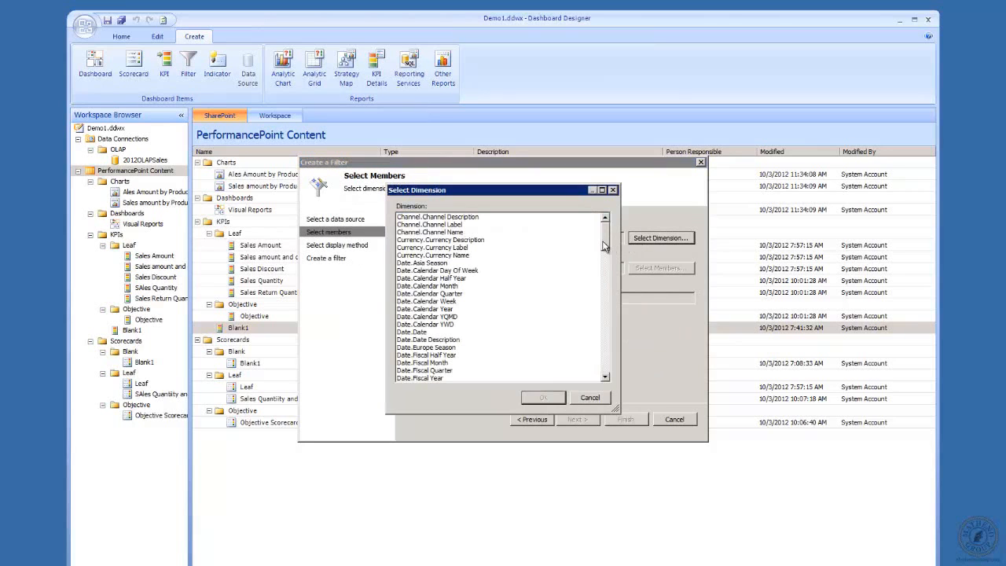
{"action": "left_click_drag", "start_coordinate": [604, 246], "coordinate": [603, 257]}
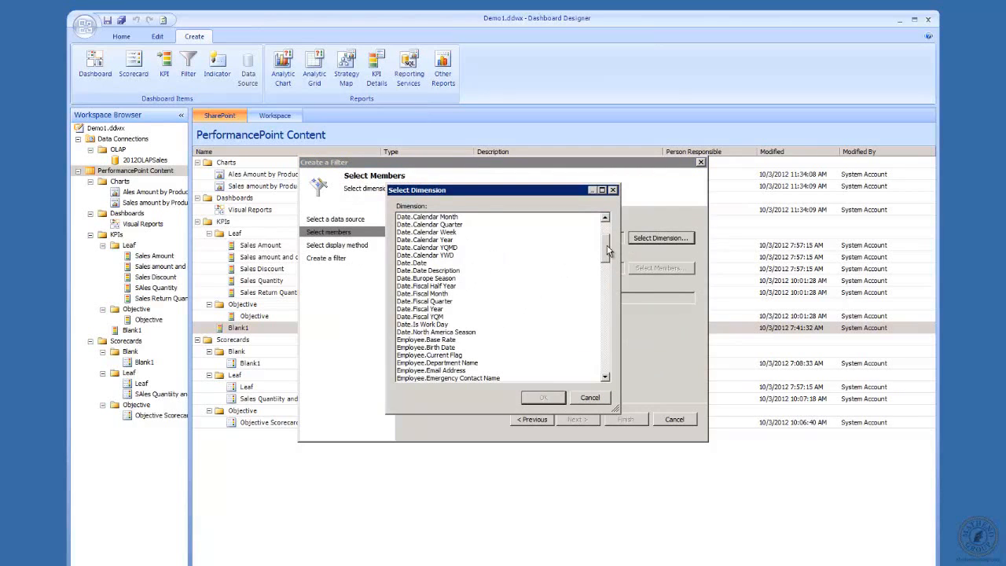
{"action": "left_click_drag", "start_coordinate": [607, 250], "coordinate": [614, 295]}
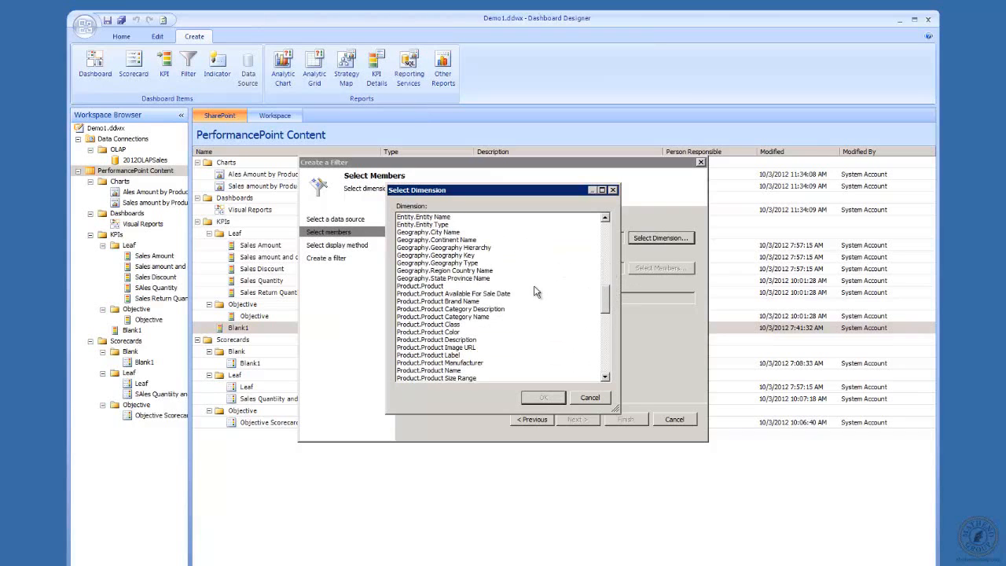
{"action": "left_click", "coordinate": [437, 302]}
{"action": "left_click", "coordinate": [542, 397]}
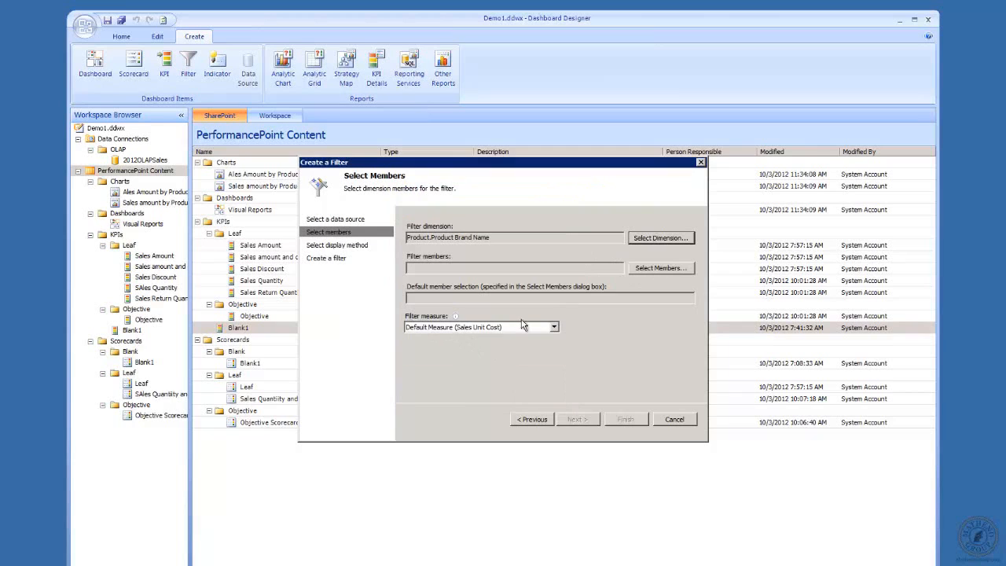
Step: Set the filter measure to Sales Amount and select All Products as the filter members
{"action": "left_click", "coordinate": [554, 327]}
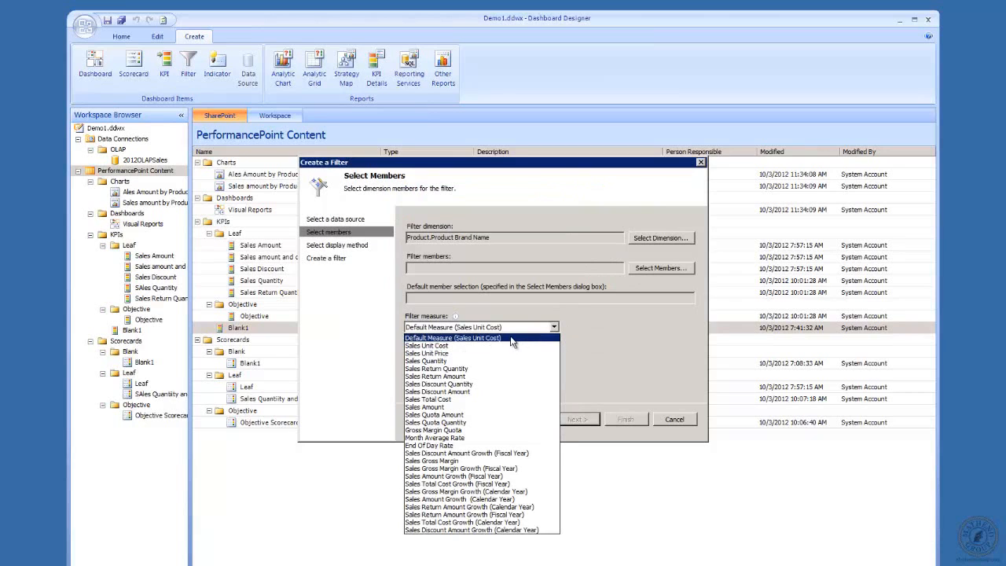
{"action": "left_click", "coordinate": [488, 407]}
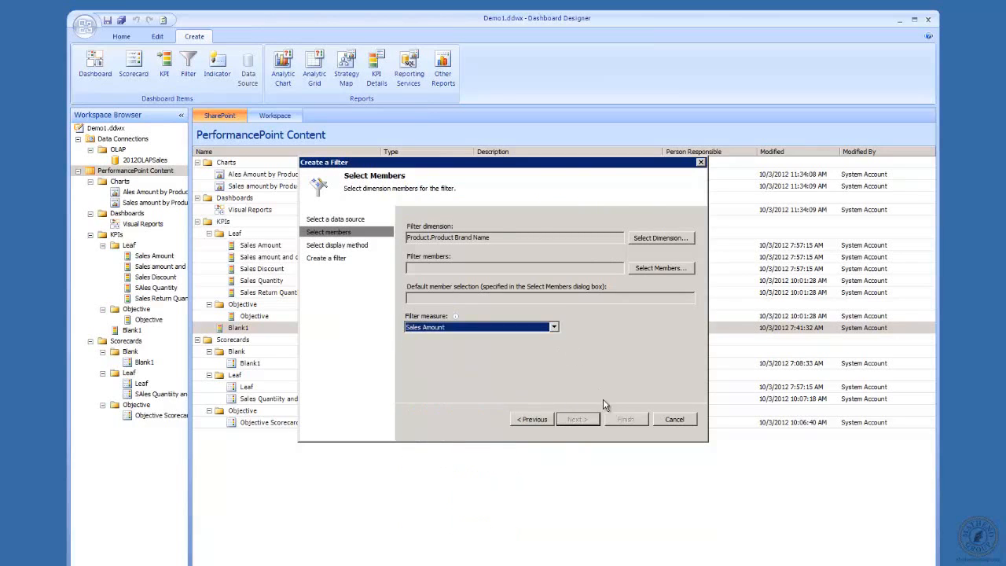
{"action": "left_click", "coordinate": [657, 271]}
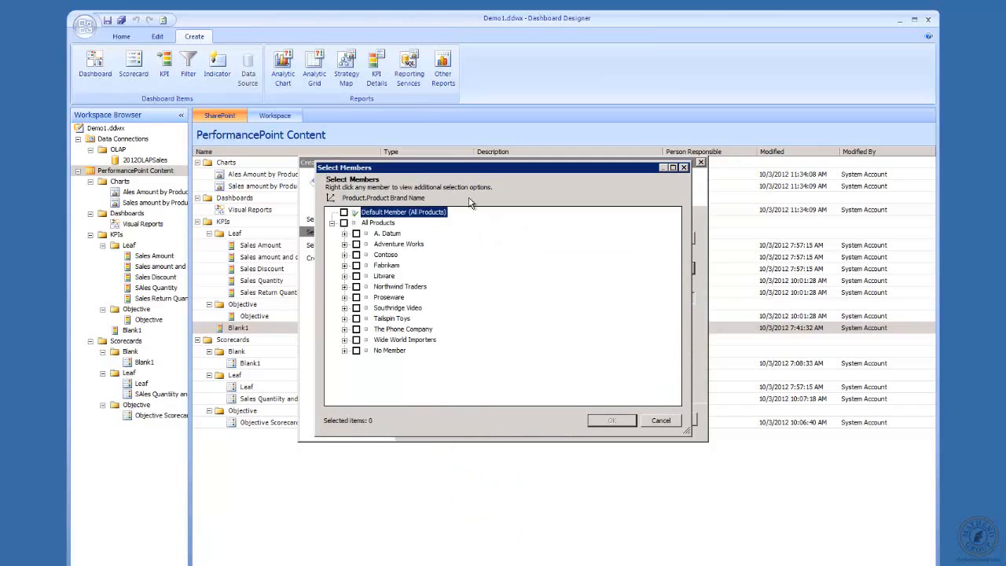
{"action": "left_click", "coordinate": [343, 224]}
{"action": "left_click", "coordinate": [613, 421]}
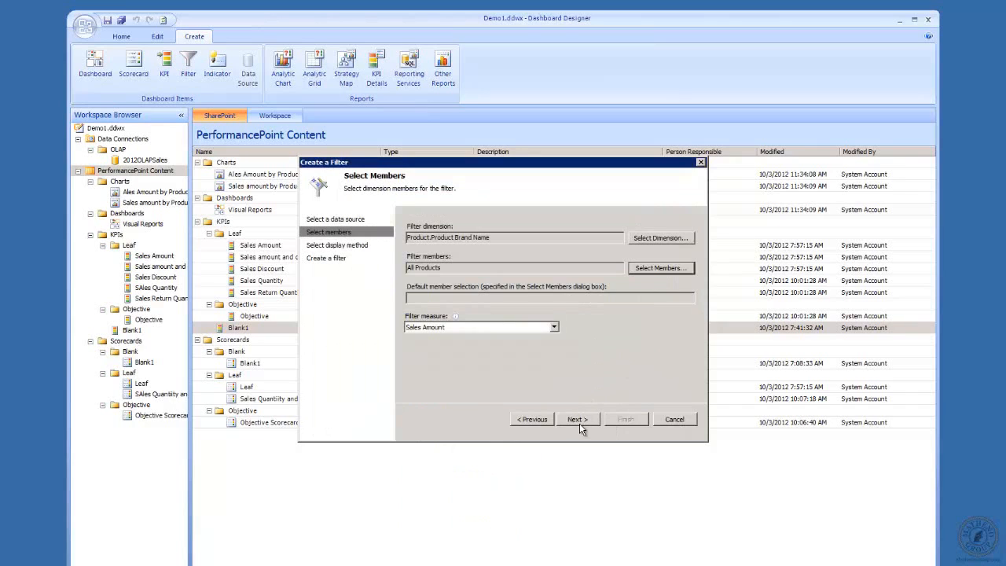
{"action": "left_click", "coordinate": [577, 421]}
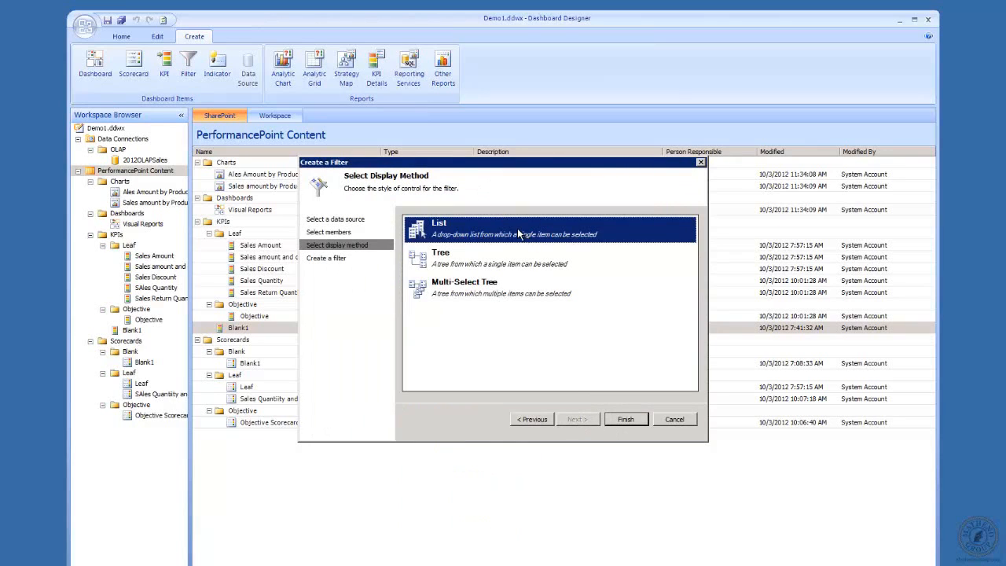
Step: Choose the Multi-Select Tree display method and finish creating the filter
{"action": "left_click", "coordinate": [438, 268]}
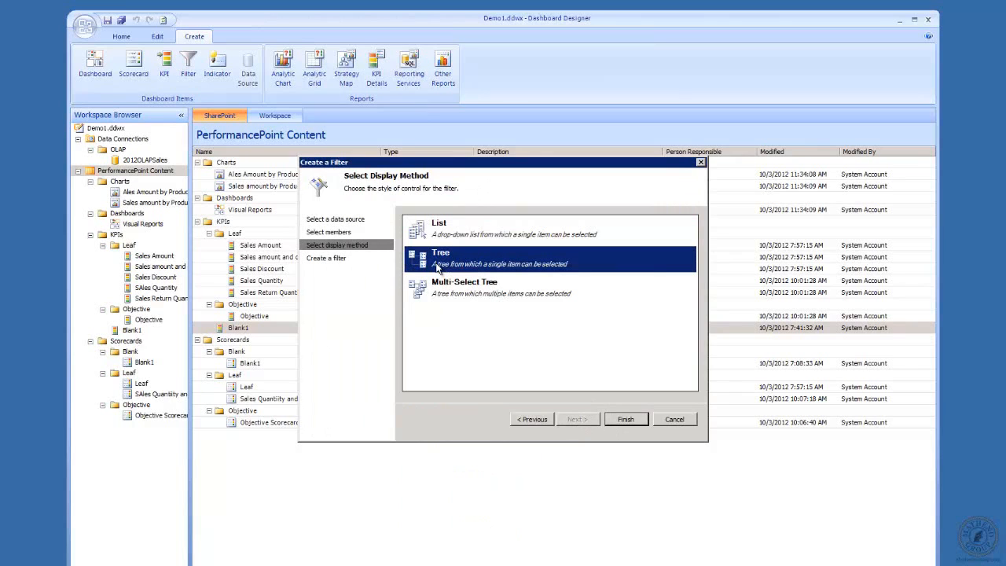
{"action": "left_click", "coordinate": [486, 292]}
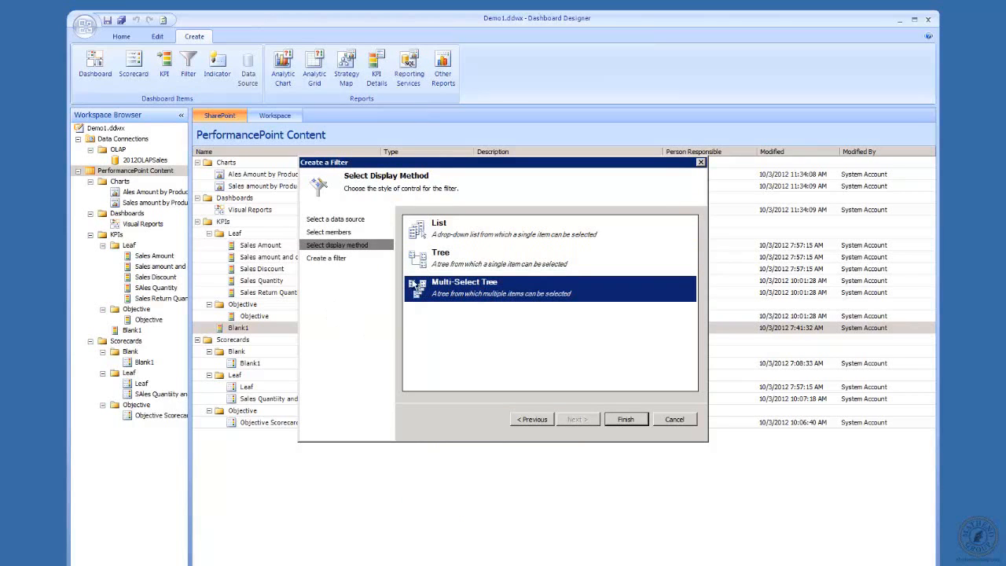
{"action": "left_click", "coordinate": [626, 420]}
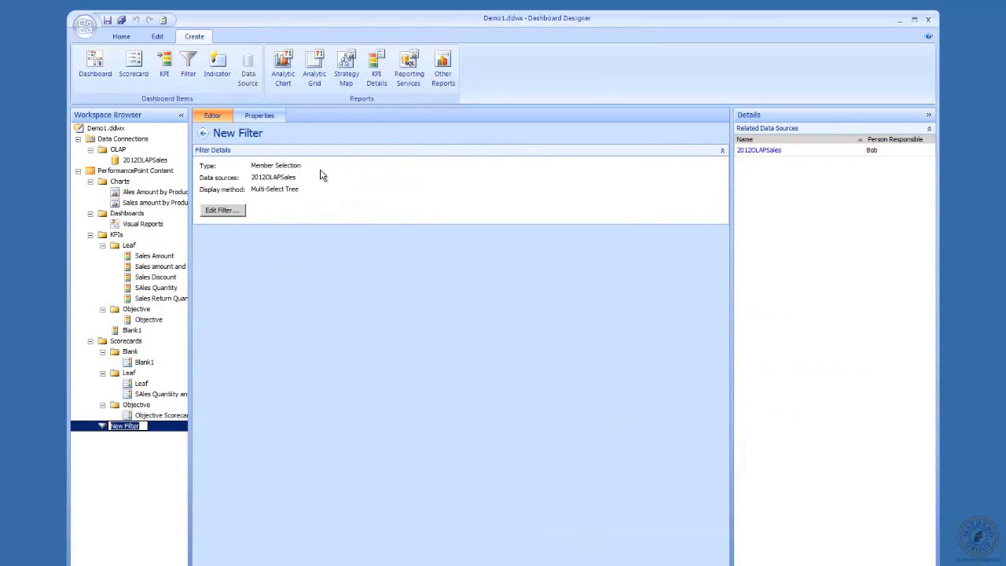
Step: Name the filter Product Brand and store it in a new display folder named Filters
{"action": "left_click", "coordinate": [262, 117]}
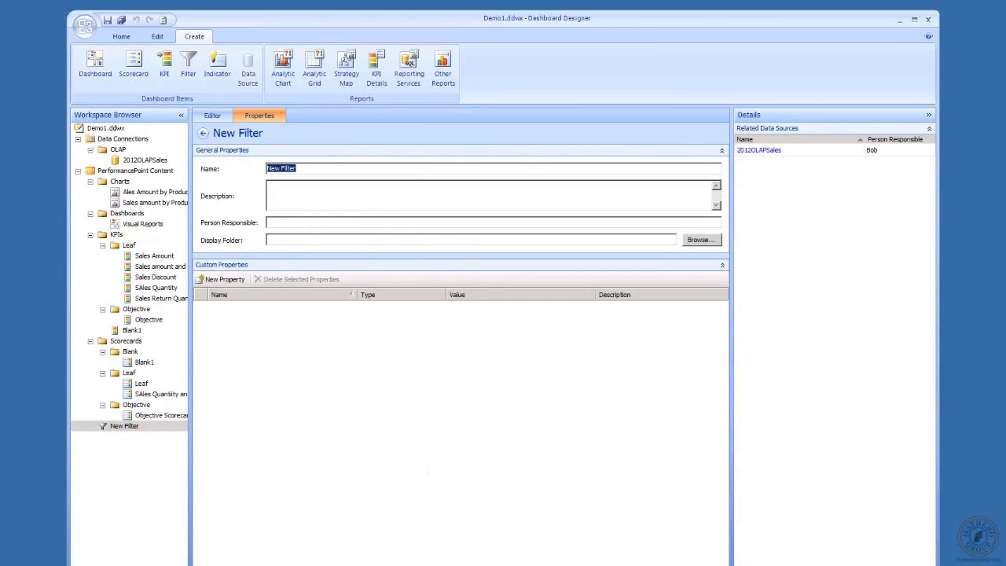
{"action": "type", "text": "Product Brand"}
{"action": "left_click", "coordinate": [704, 242]}
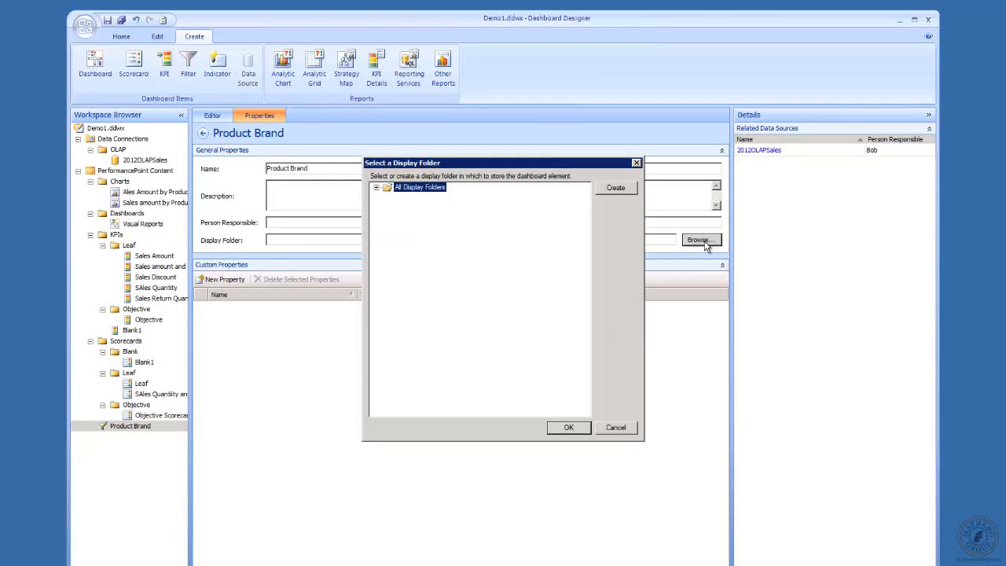
{"action": "left_click", "coordinate": [623, 191]}
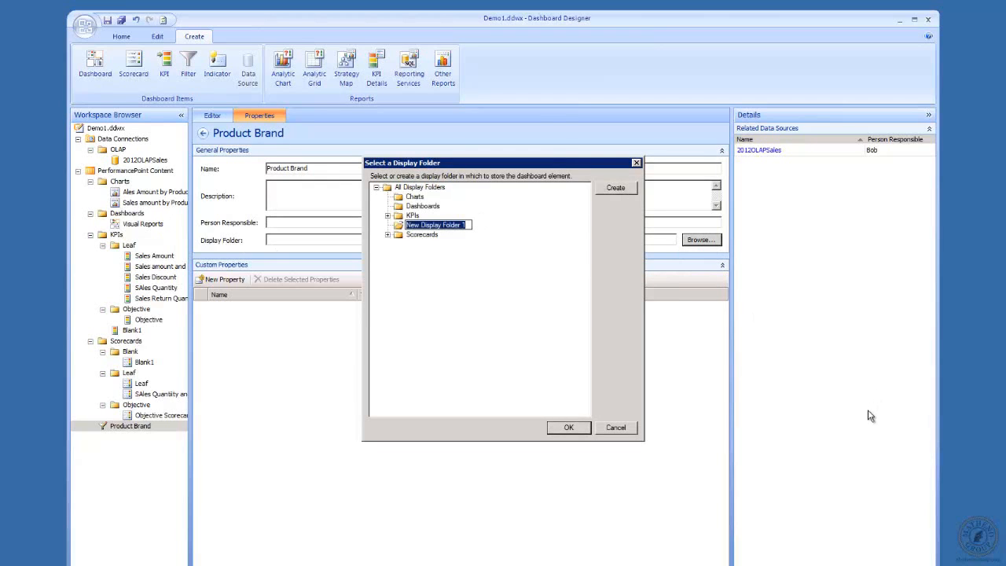
{"action": "type", "text": "Filters"}
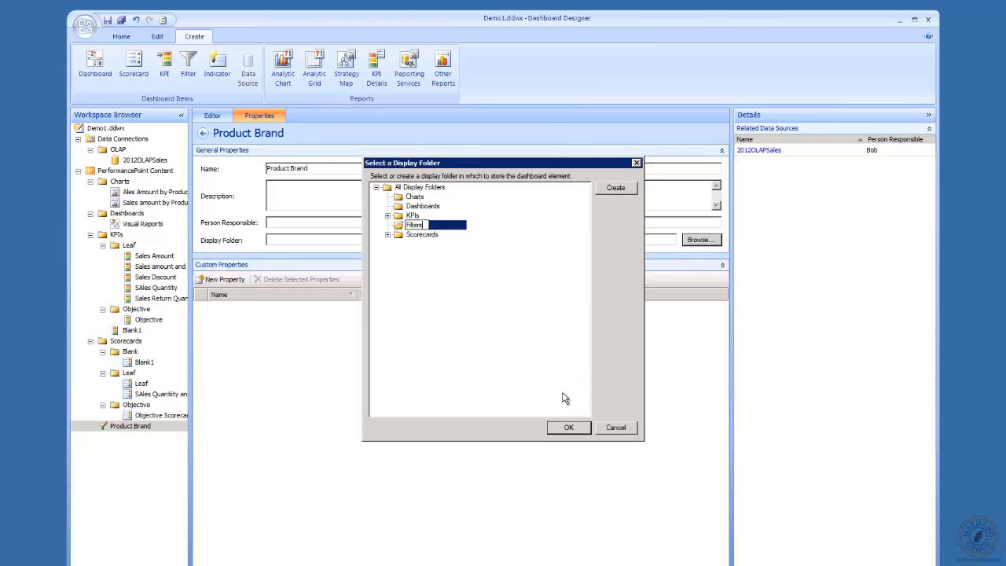
{"action": "left_click", "coordinate": [560, 429]}
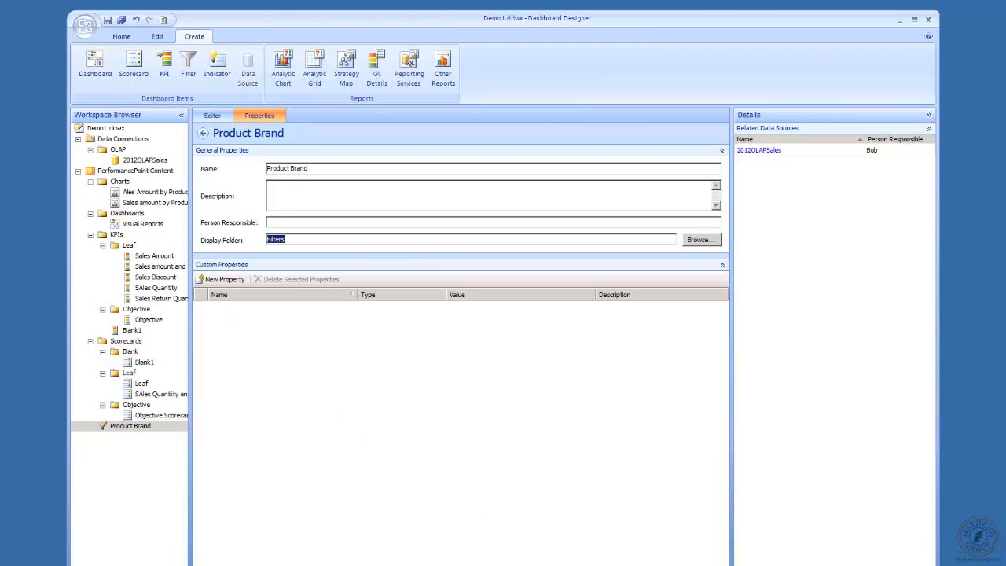
Step: Add the Product Brand filter to the Center Column of the Visual Reports dashboard
{"action": "double_click", "coordinate": [143, 223]}
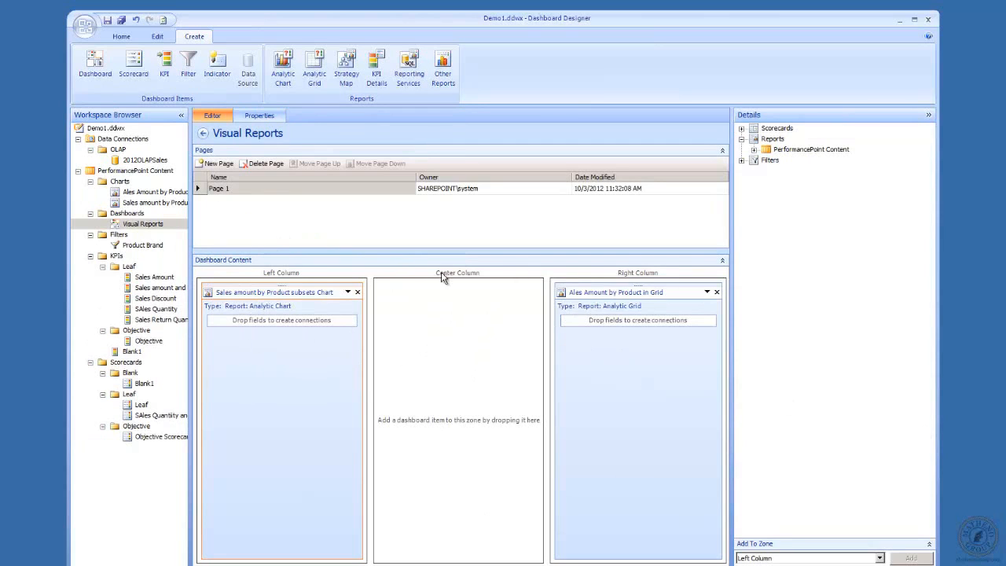
{"action": "left_click", "coordinate": [741, 161]}
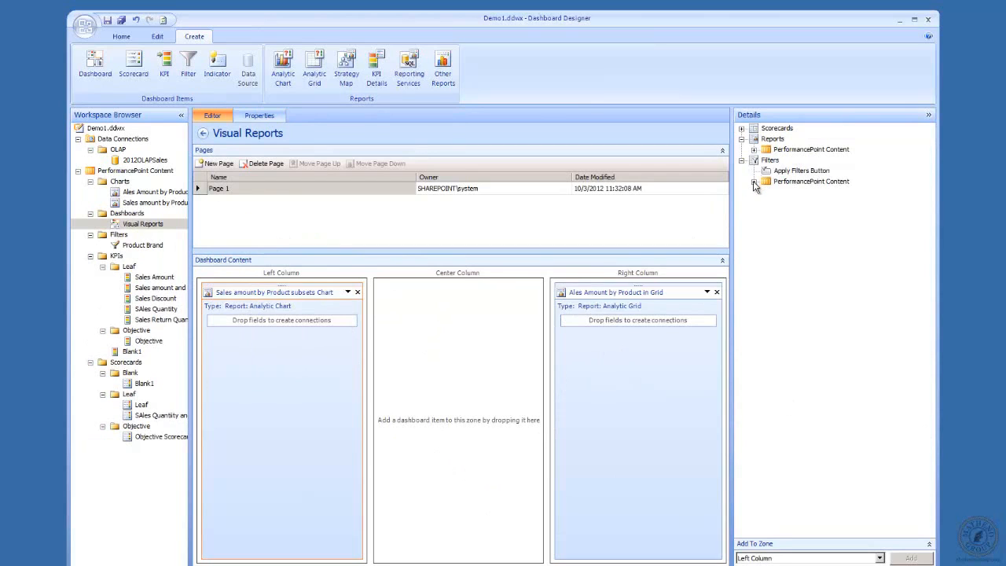
{"action": "left_click", "coordinate": [754, 181]}
{"action": "left_click", "coordinate": [767, 197]}
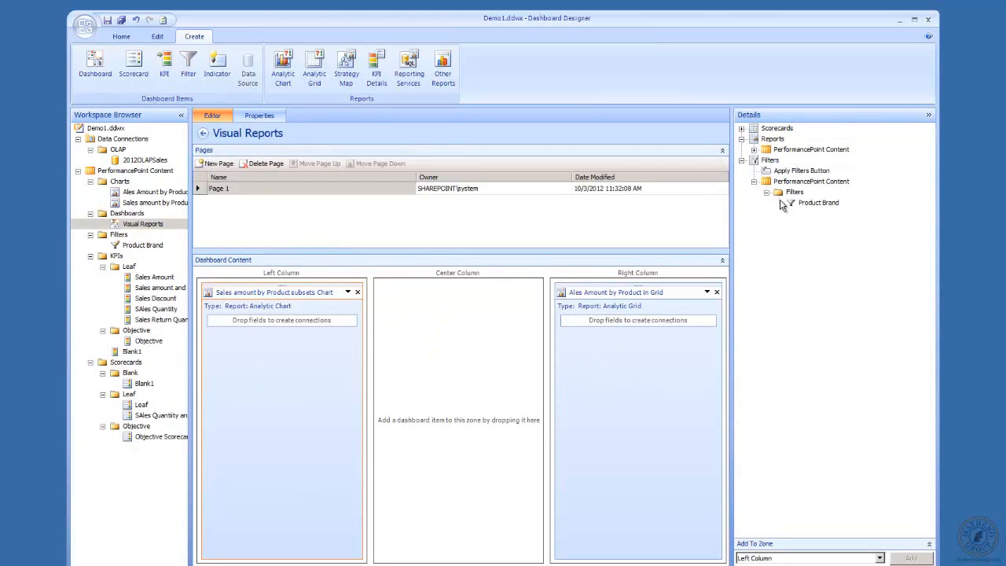
{"action": "left_click_drag", "start_coordinate": [810, 203], "coordinate": [462, 332]}
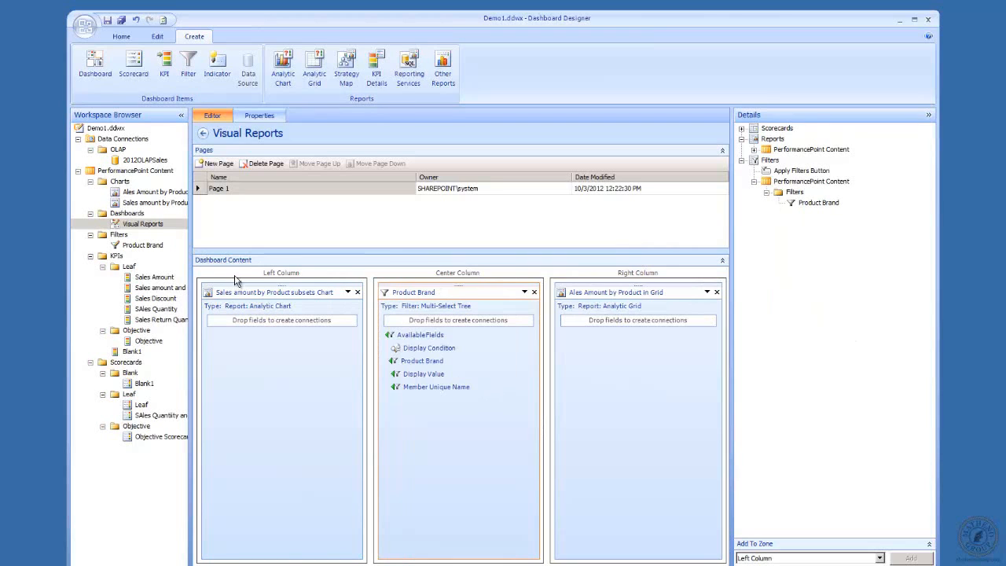
Step: Deploy the Visual Reports dashboard to SharePoint
{"action": "right_click", "coordinate": [141, 225]}
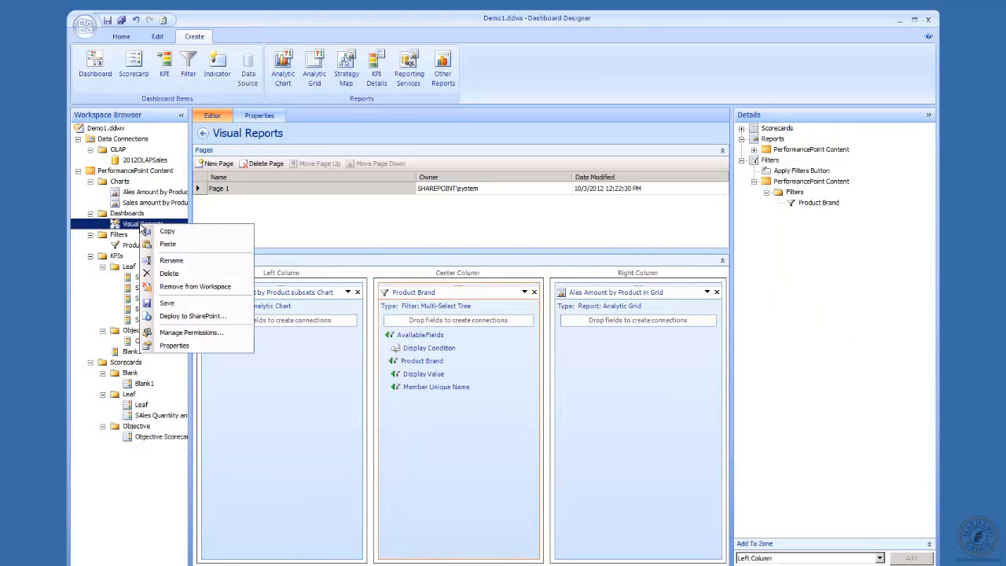
{"action": "left_click", "coordinate": [181, 316]}
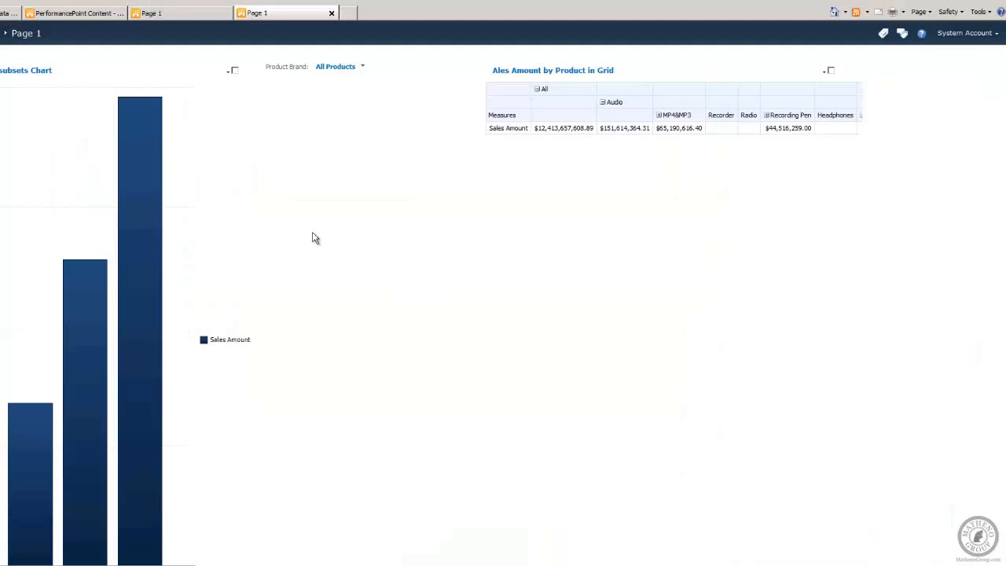
Step: Open the Product Brand filter list on the deployed page and inspect its members
{"action": "left_click", "coordinate": [365, 68]}
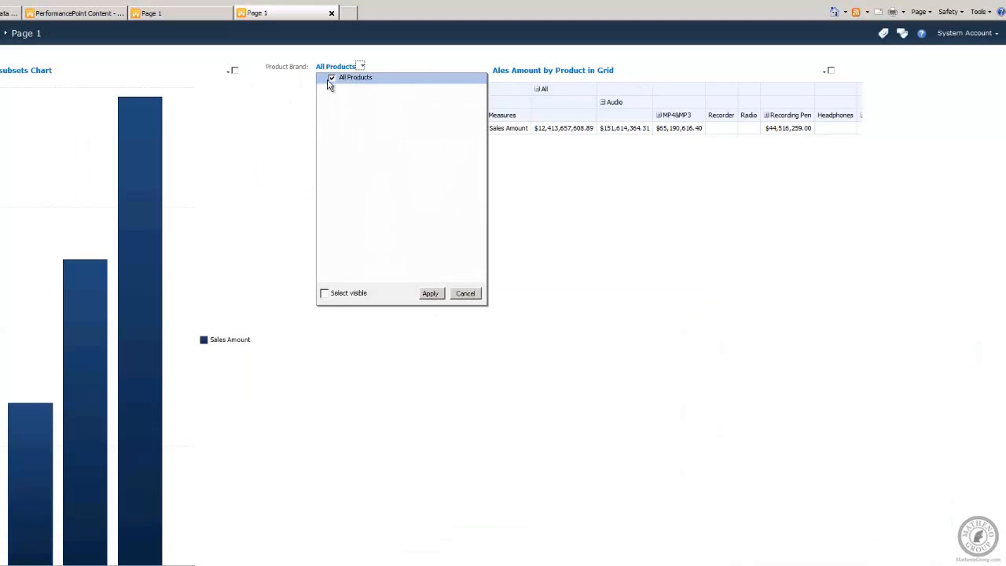
{"action": "left_click", "coordinate": [349, 81]}
{"action": "left_click", "coordinate": [351, 79]}
{"action": "left_click", "coordinate": [464, 293]}
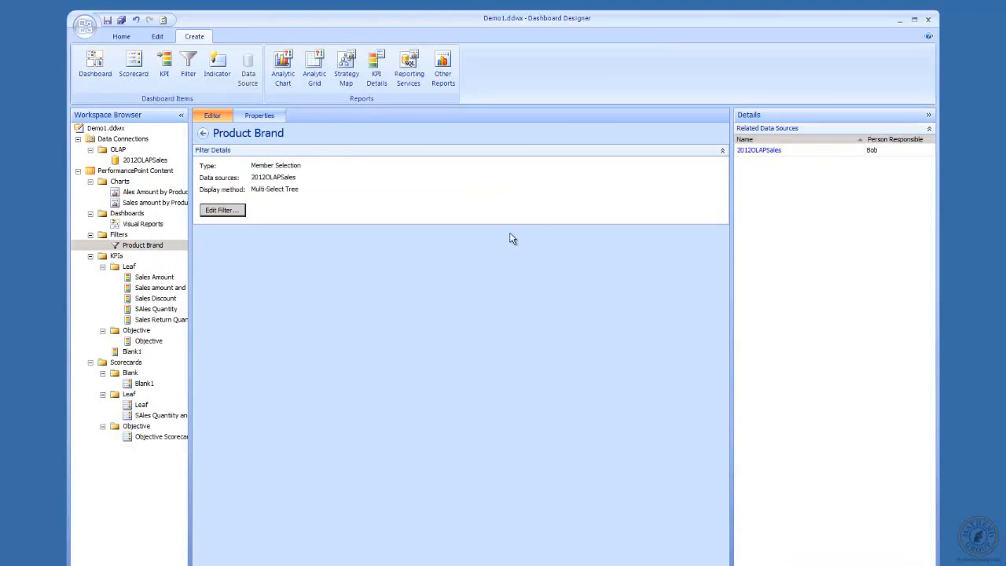
Step: Edit the Product Brand filter so its members are A. Datum, Adventure Works, Contoso, Fabrikam, Litware, Northwind Traders and Proseware, keeping Multi-Select Tree
{"action": "left_click", "coordinate": [221, 213]}
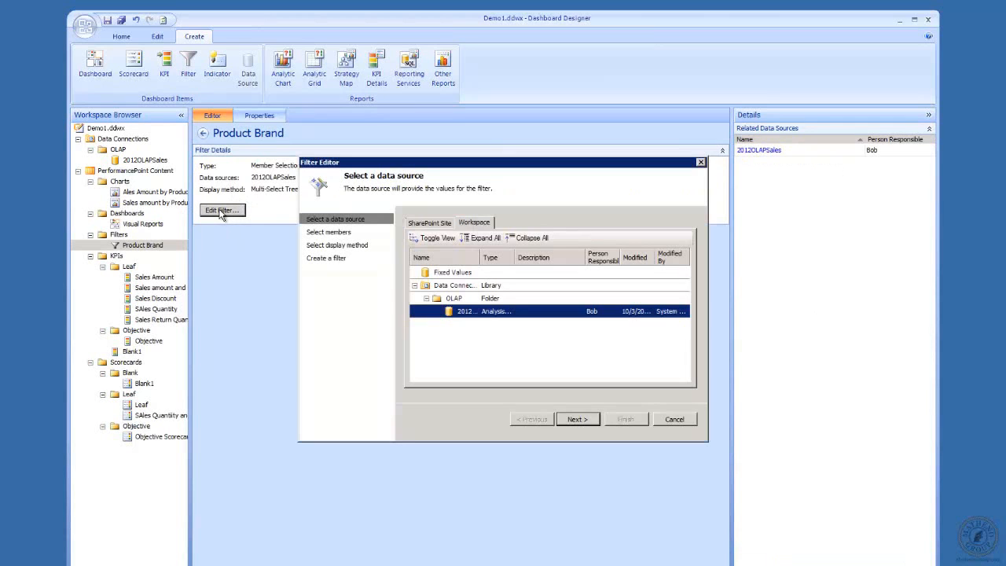
{"action": "left_click", "coordinate": [573, 421]}
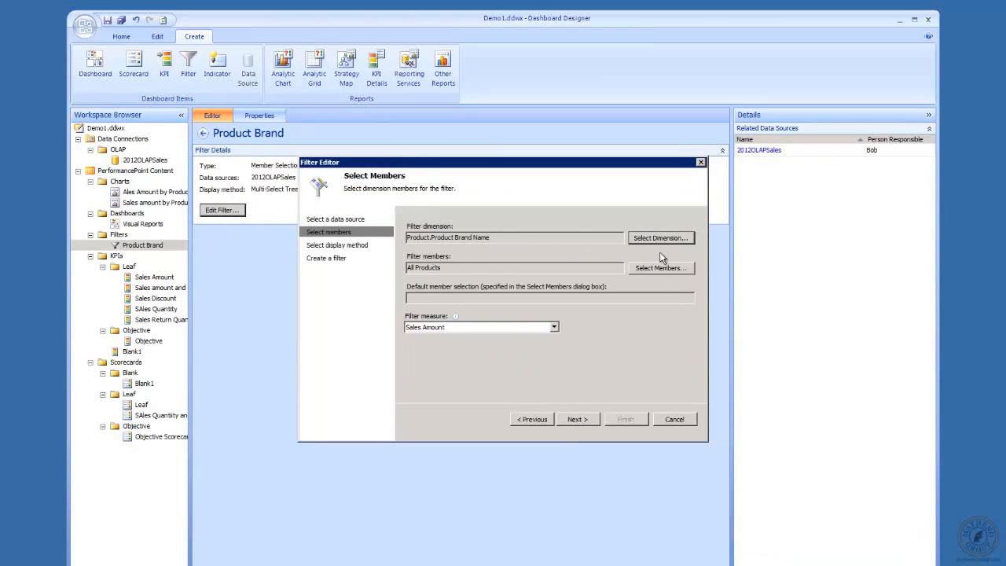
{"action": "left_click", "coordinate": [681, 269]}
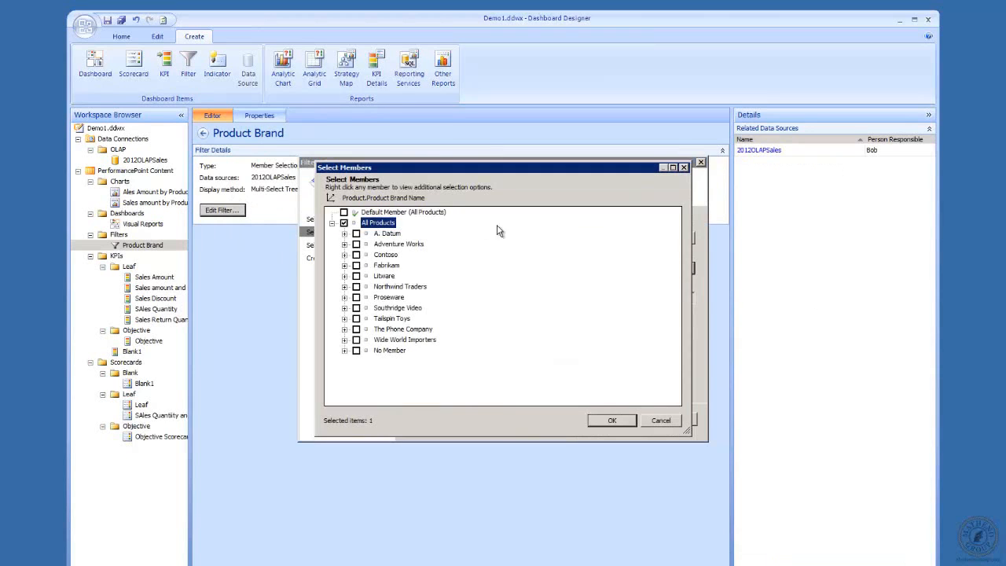
{"action": "left_click", "coordinate": [343, 224]}
{"action": "left_click", "coordinate": [357, 254]}
{"action": "left_click", "coordinate": [357, 266]}
{"action": "left_click", "coordinate": [357, 276]}
{"action": "left_click", "coordinate": [356, 287]}
{"action": "left_click", "coordinate": [357, 297]}
{"action": "left_click", "coordinate": [610, 422]}
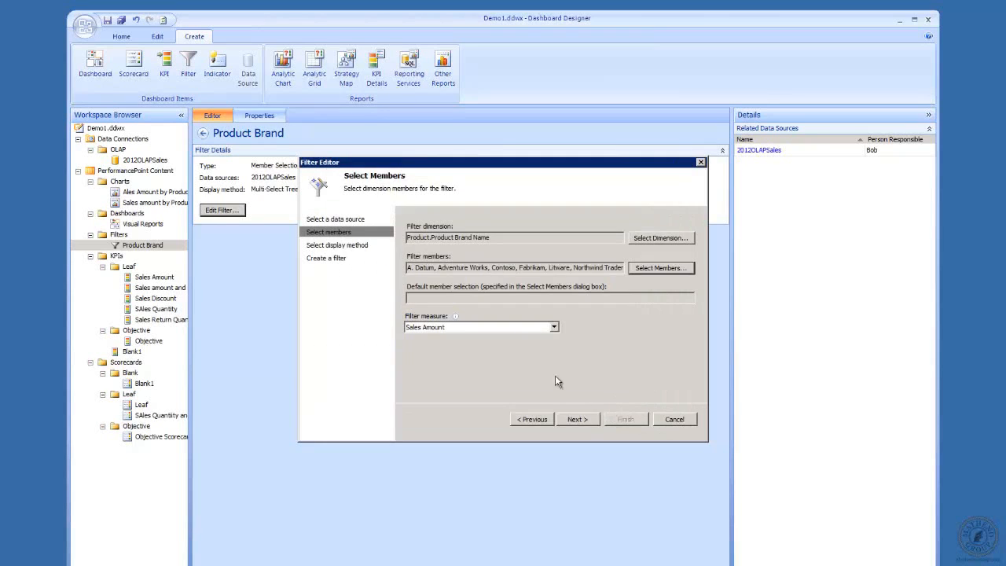
{"action": "left_click", "coordinate": [584, 423]}
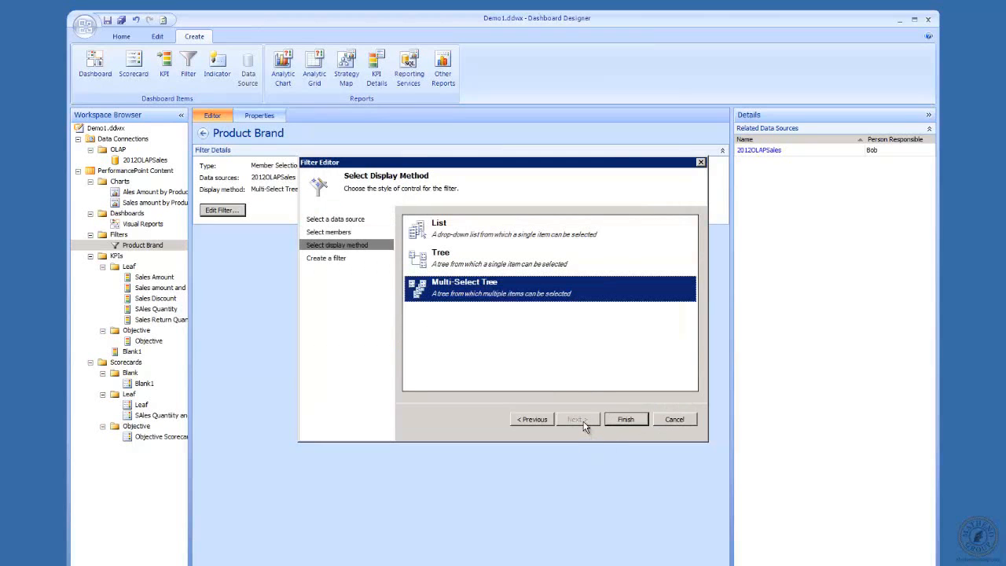
{"action": "left_click", "coordinate": [625, 420]}
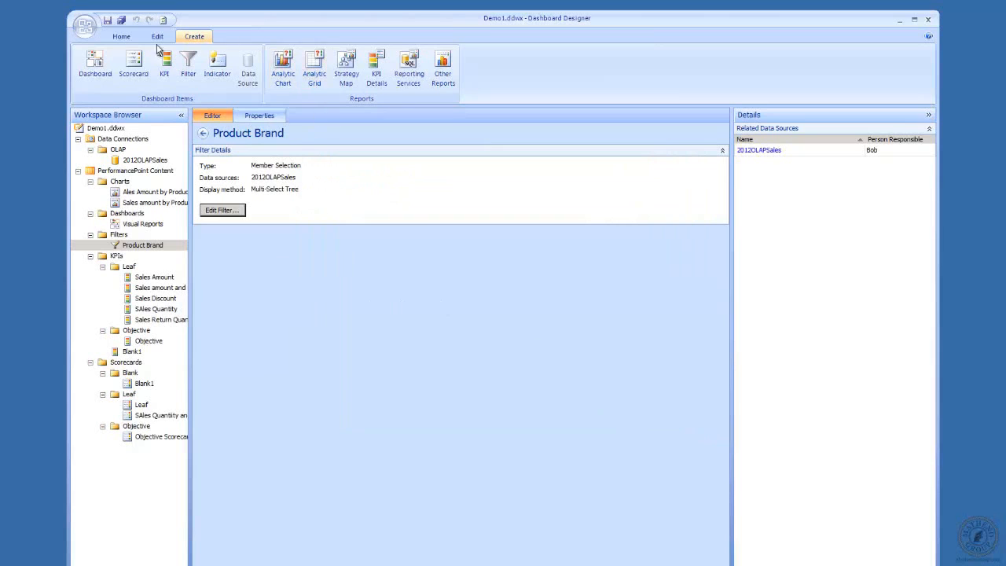
Step: Try checking Contoso, Fabrikam and Northwind Traders in the deployed page's Product Brand filter, then cancel the selection
{"action": "left_click", "coordinate": [110, 22]}
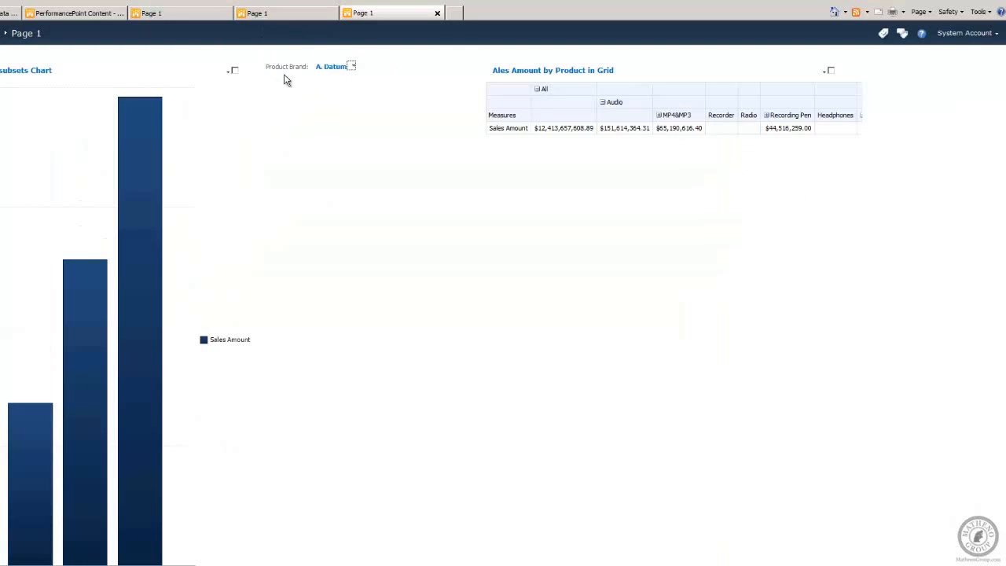
{"action": "left_click", "coordinate": [351, 68]}
{"action": "left_click", "coordinate": [332, 102]}
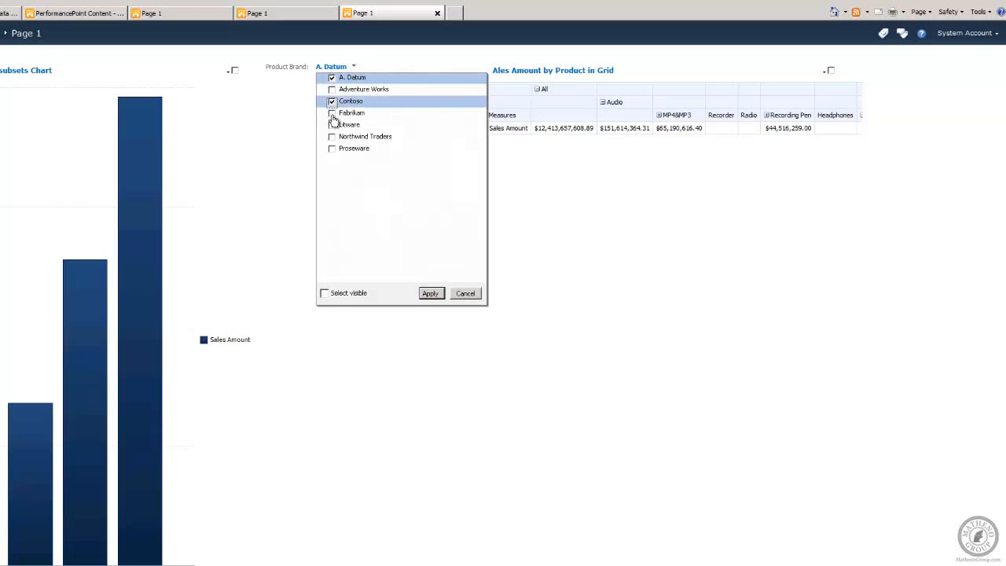
{"action": "left_click", "coordinate": [332, 113]}
{"action": "left_click", "coordinate": [332, 137]}
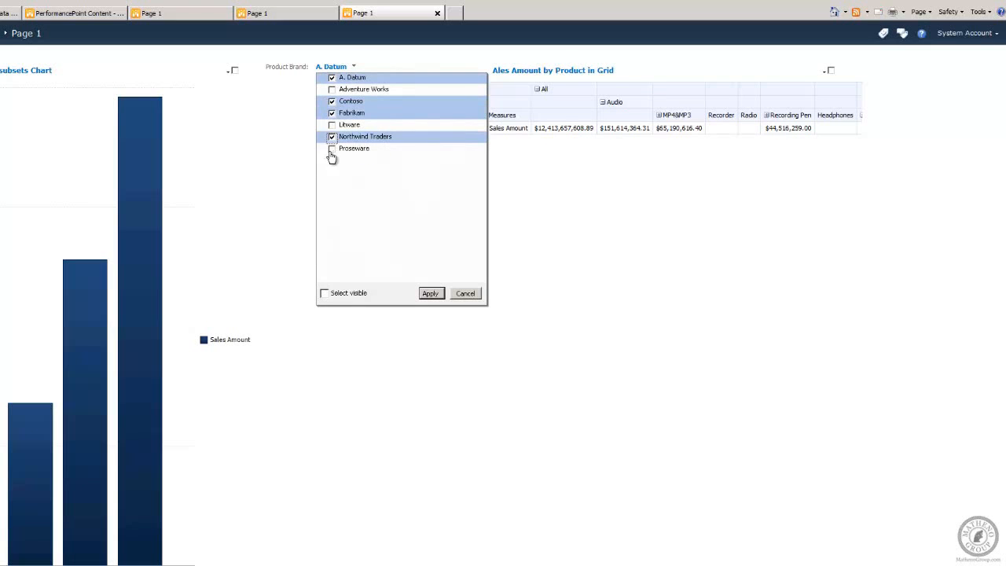
{"action": "left_click", "coordinate": [465, 294]}
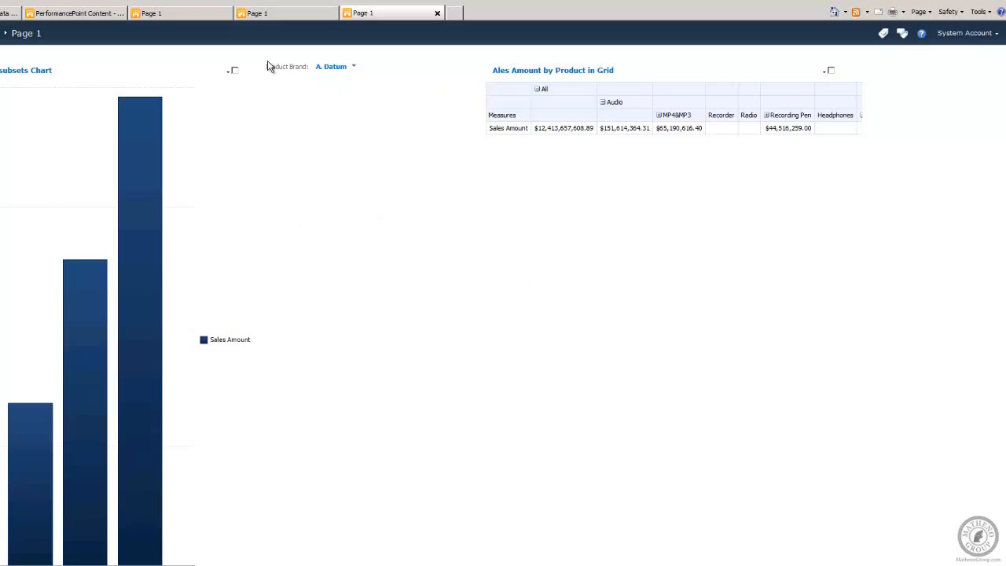
Step: Compare the Product Brand filter lists on the other open dashboard page tabs
{"action": "left_click", "coordinate": [181, 14]}
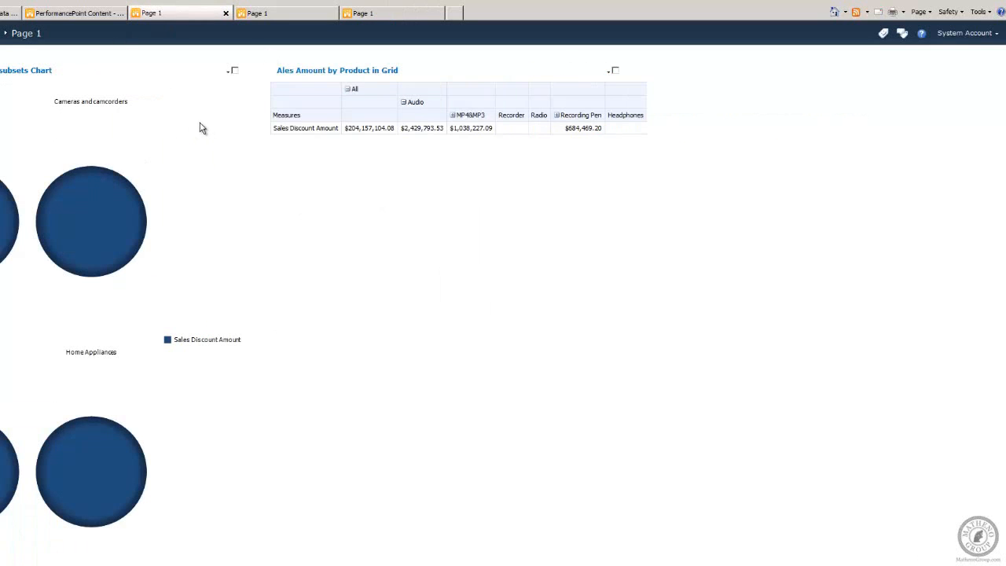
{"action": "left_click", "coordinate": [273, 16]}
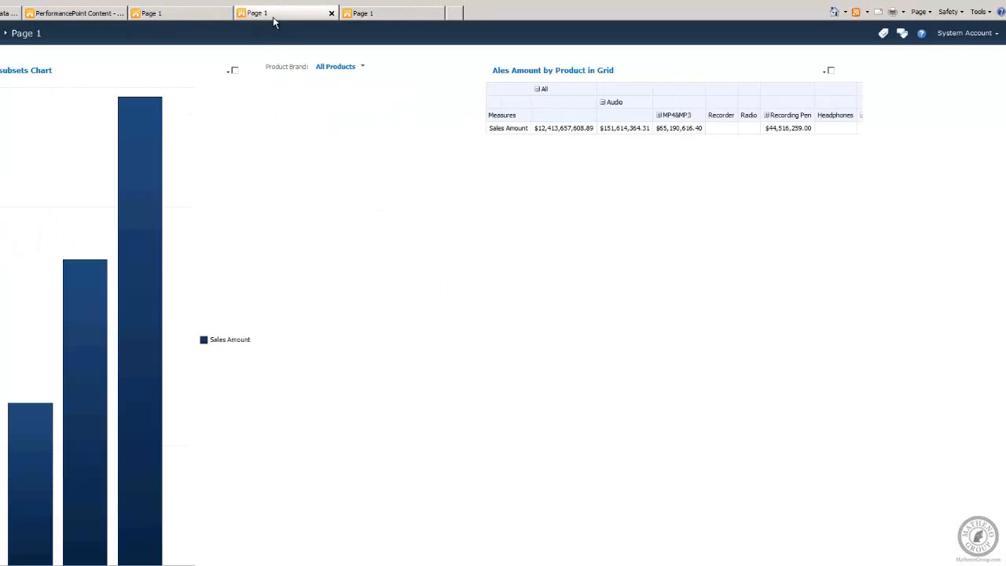
{"action": "left_click", "coordinate": [366, 68]}
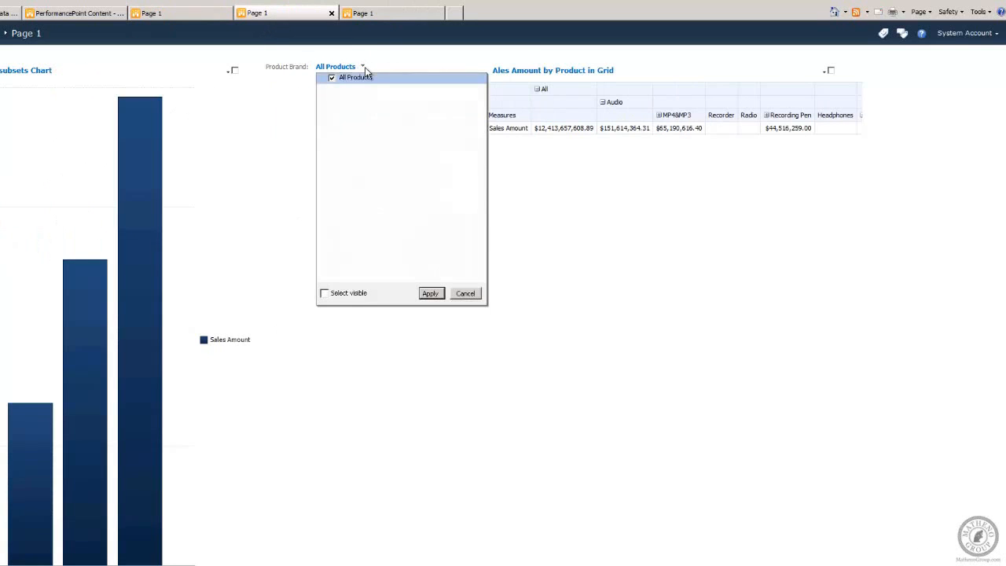
{"action": "left_click", "coordinate": [366, 68]}
{"action": "left_click", "coordinate": [380, 12]}
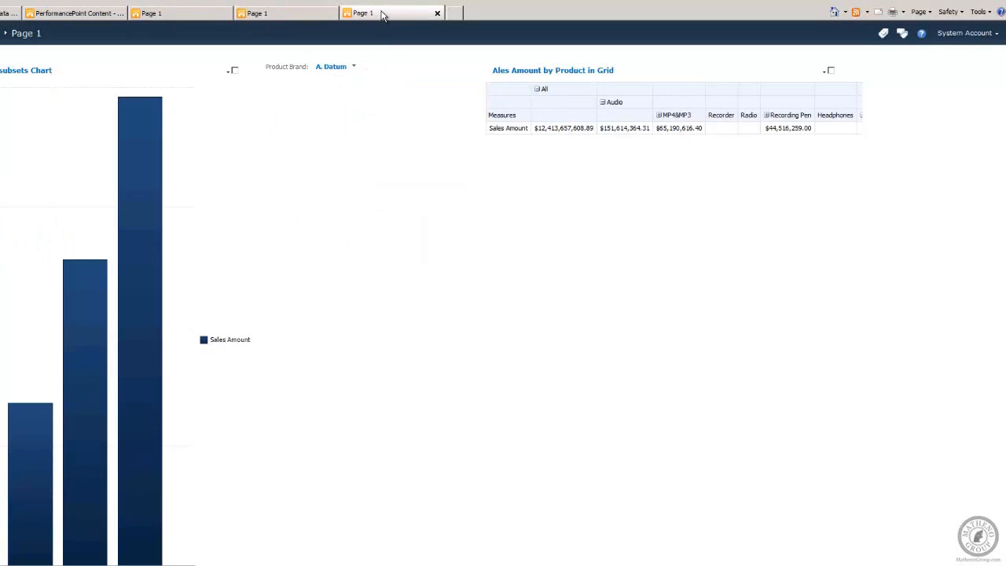
Step: Try selecting only Litware in the Product Brand filter, then cancel the selection
{"action": "left_click", "coordinate": [353, 67]}
{"action": "left_click", "coordinate": [332, 77]}
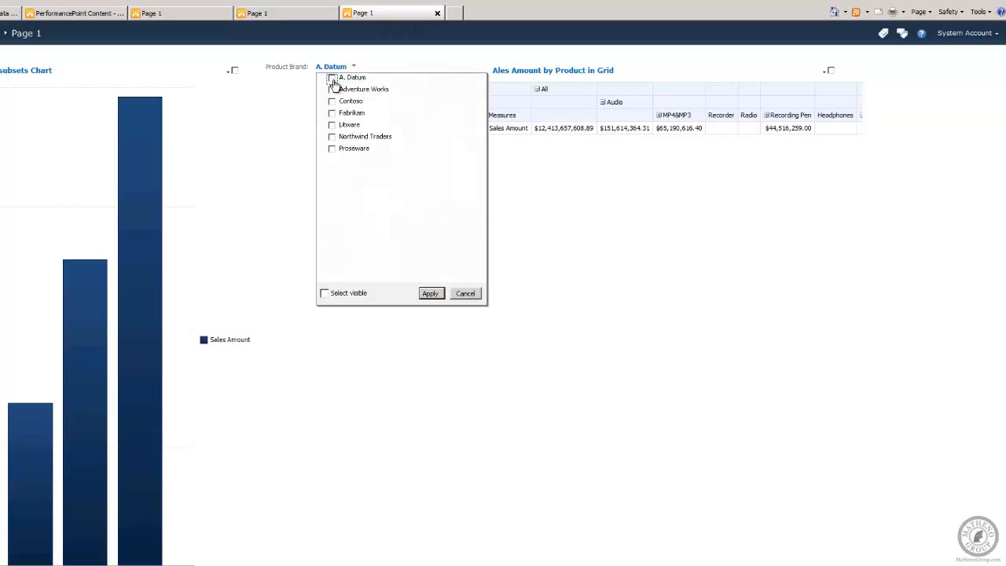
{"action": "left_click", "coordinate": [332, 125]}
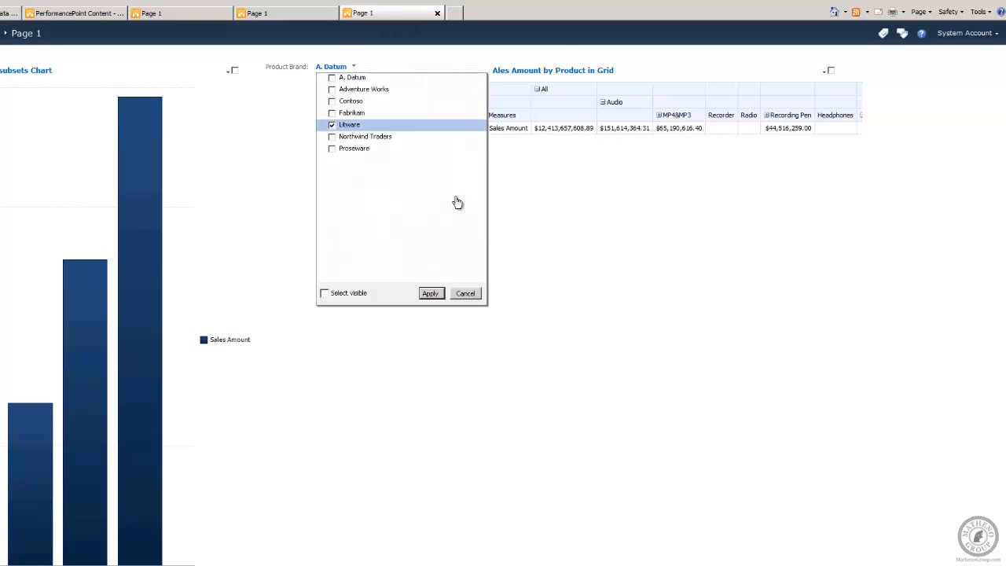
{"action": "left_click", "coordinate": [465, 293]}
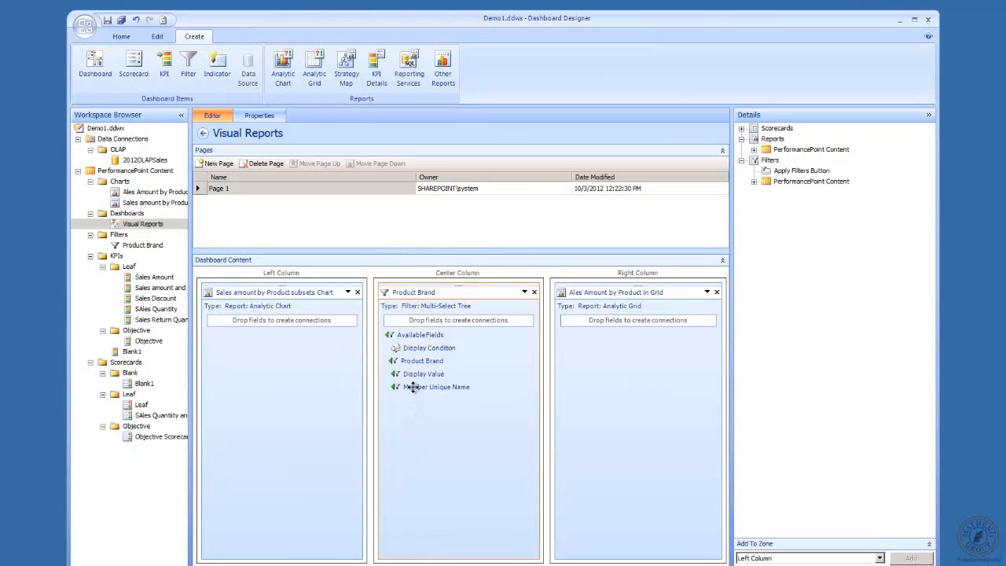
Step: Connect the filter's Member Unique Name to the Product field of the Sales amount by Product subsets chart
{"action": "left_click_drag", "start_coordinate": [413, 387], "coordinate": [309, 348]}
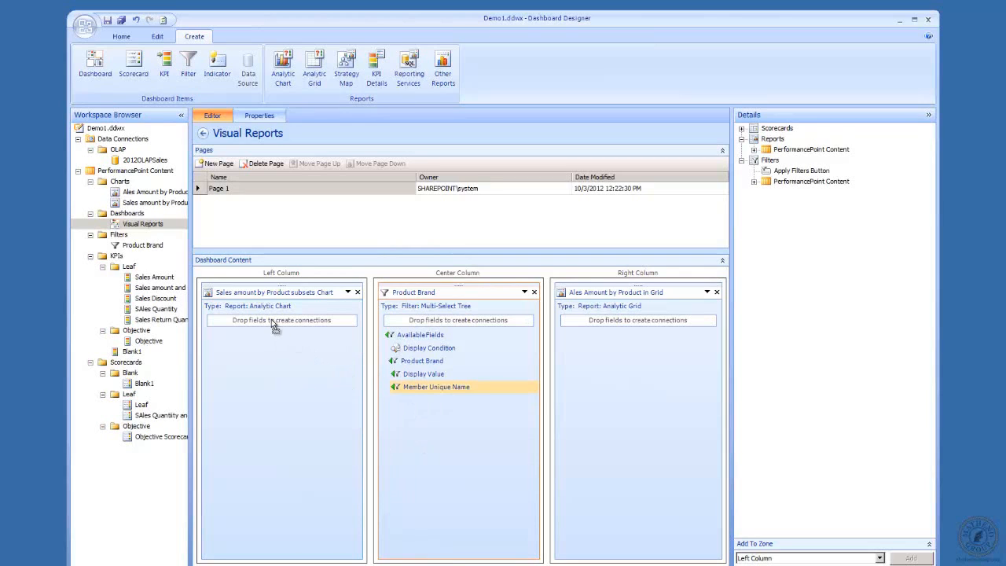
{"action": "left_click_drag", "start_coordinate": [271, 319], "coordinate": [271, 319]}
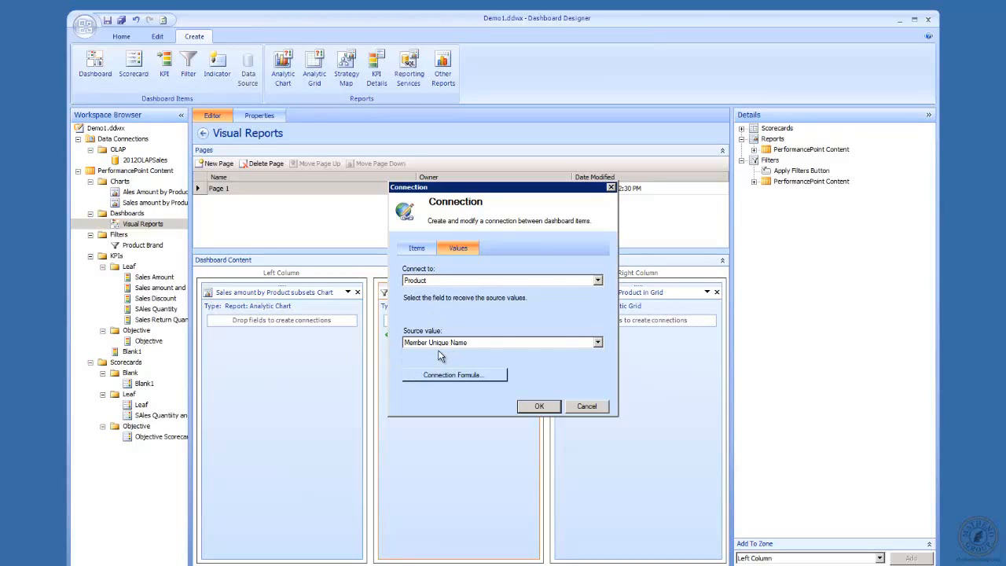
{"action": "left_click", "coordinate": [539, 406]}
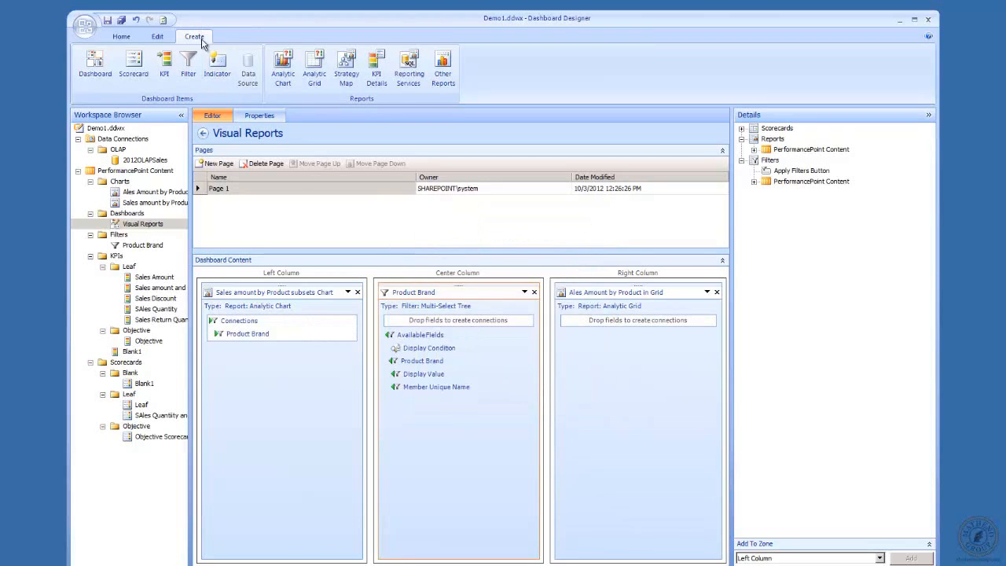
Step: Redeploy the Visual Reports dashboard to SharePoint
{"action": "right_click", "coordinate": [143, 229]}
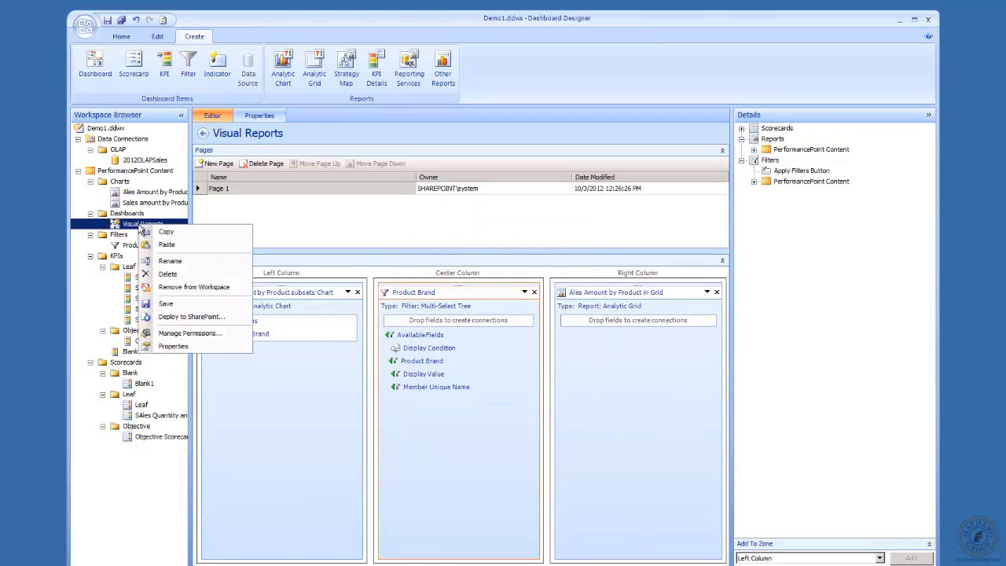
{"action": "left_click", "coordinate": [214, 317]}
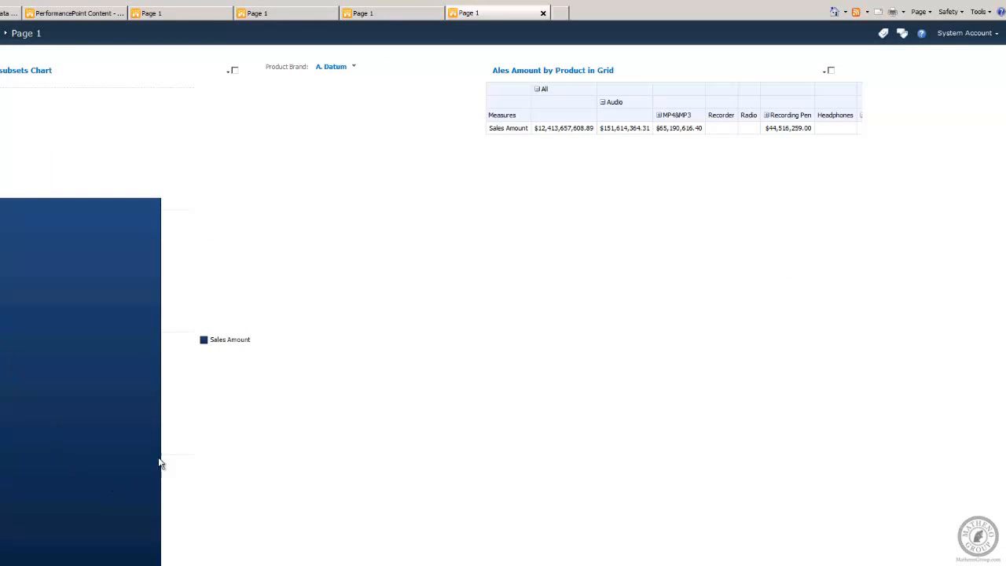
Step: Apply the Product Brand filter on the deployed page with A. Datum, Contoso, Litware and Proseware checked
{"action": "left_click", "coordinate": [410, 16]}
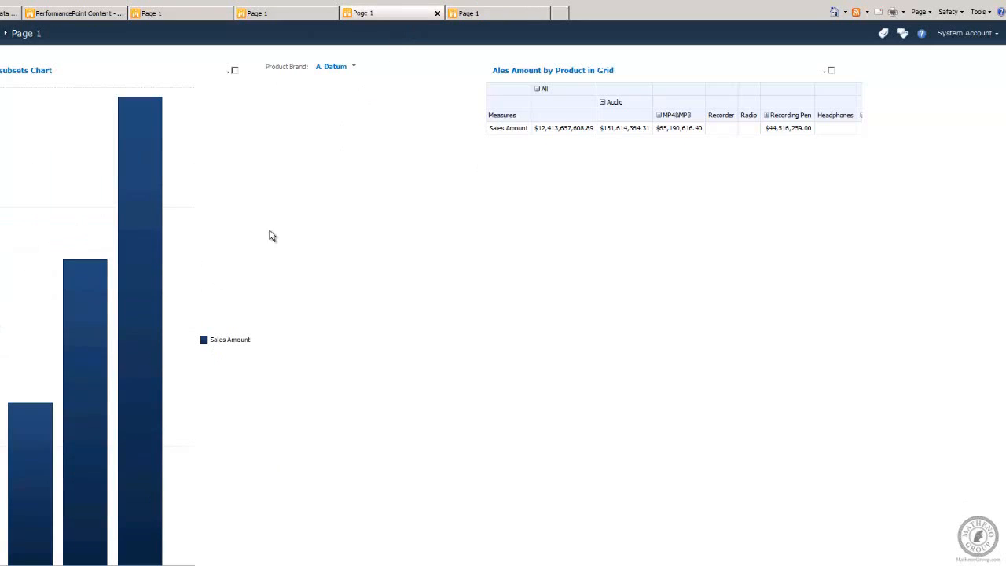
{"action": "left_click", "coordinate": [496, 17]}
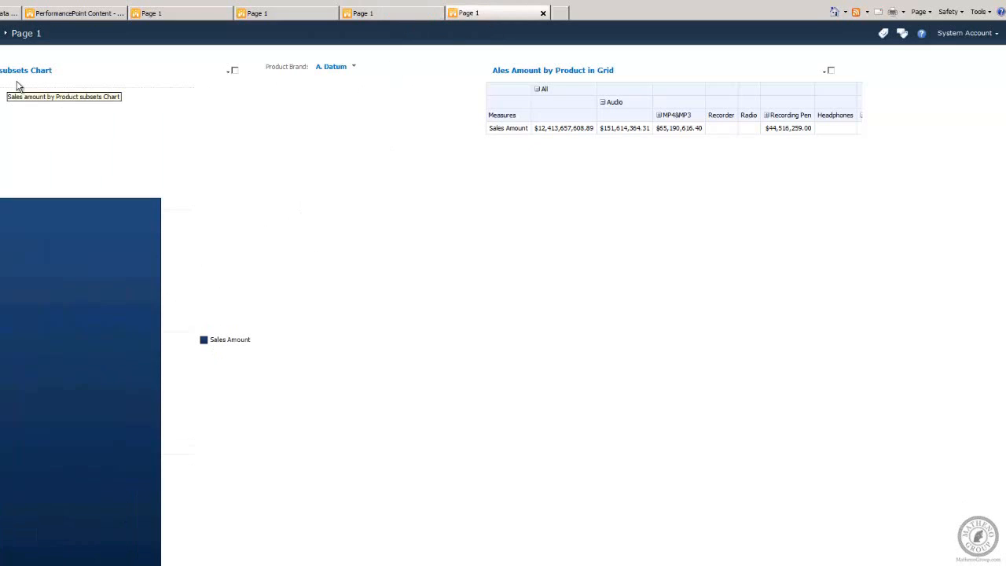
{"action": "left_click", "coordinate": [353, 68]}
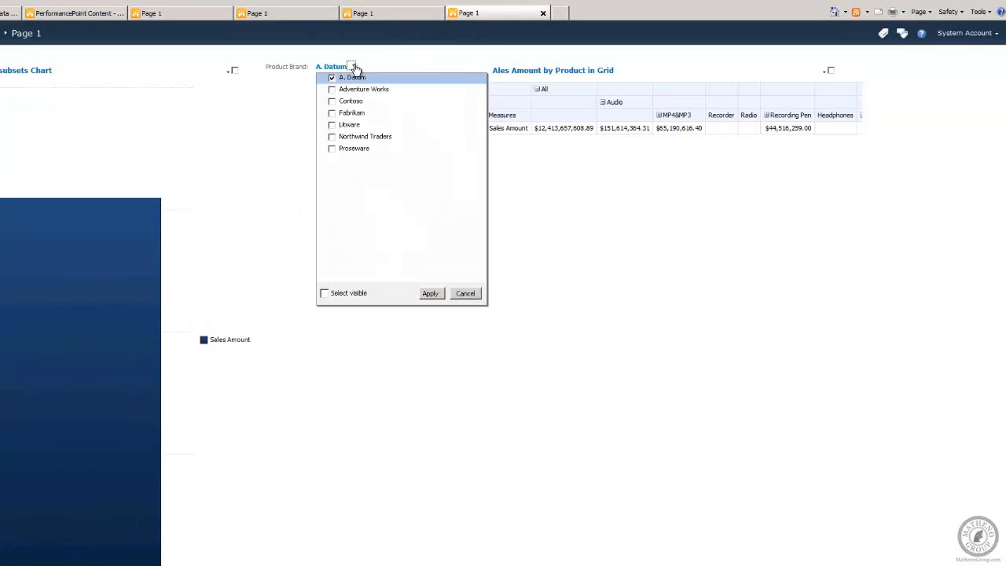
{"action": "left_click", "coordinate": [332, 100]}
{"action": "left_click", "coordinate": [332, 124]}
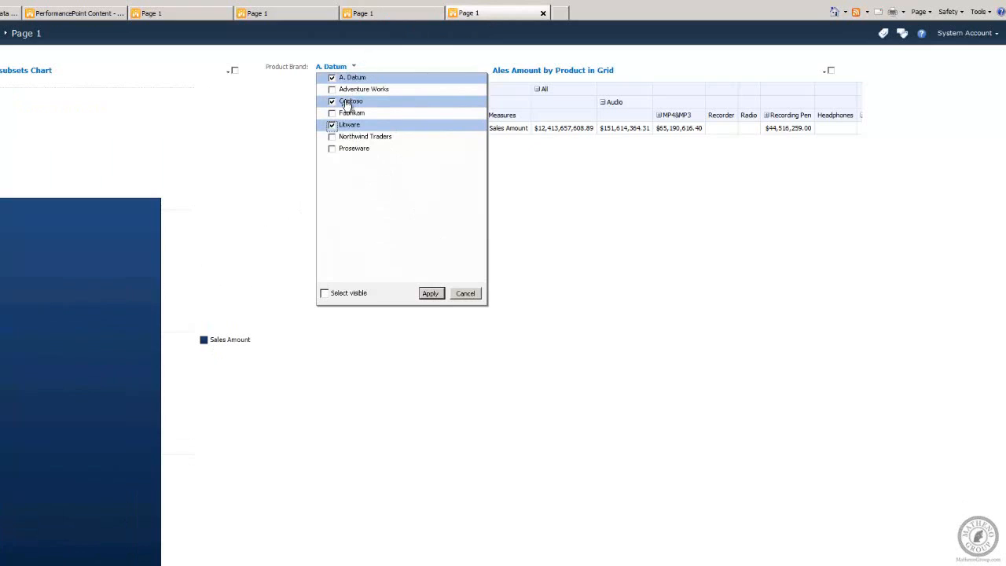
{"action": "left_click", "coordinate": [332, 149]}
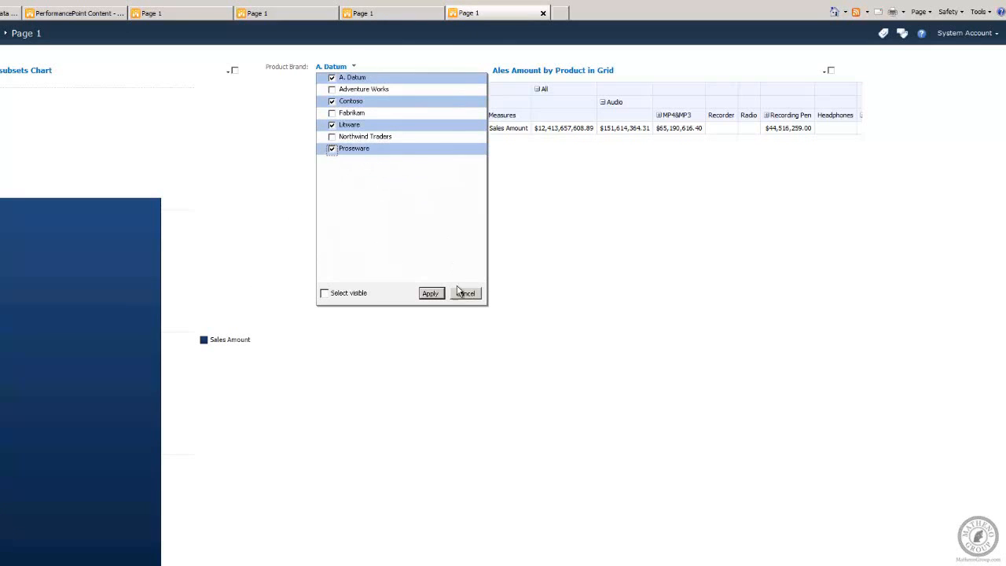
{"action": "left_click", "coordinate": [430, 294]}
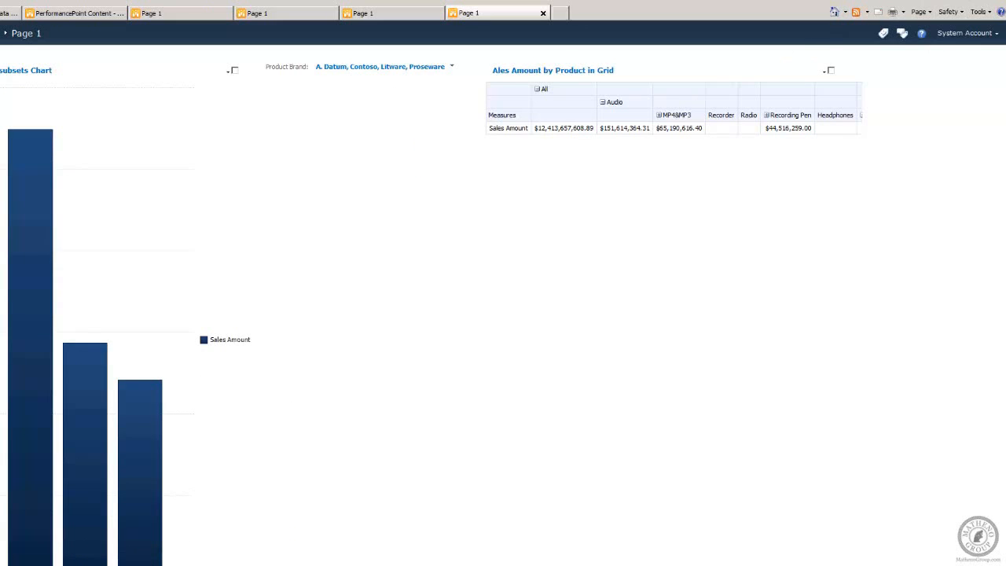
Step: Connect the filter's Member Unique Name to the Product field of the Ales Amount by Product in Grid report
{"action": "key", "text": "alt+F4"}
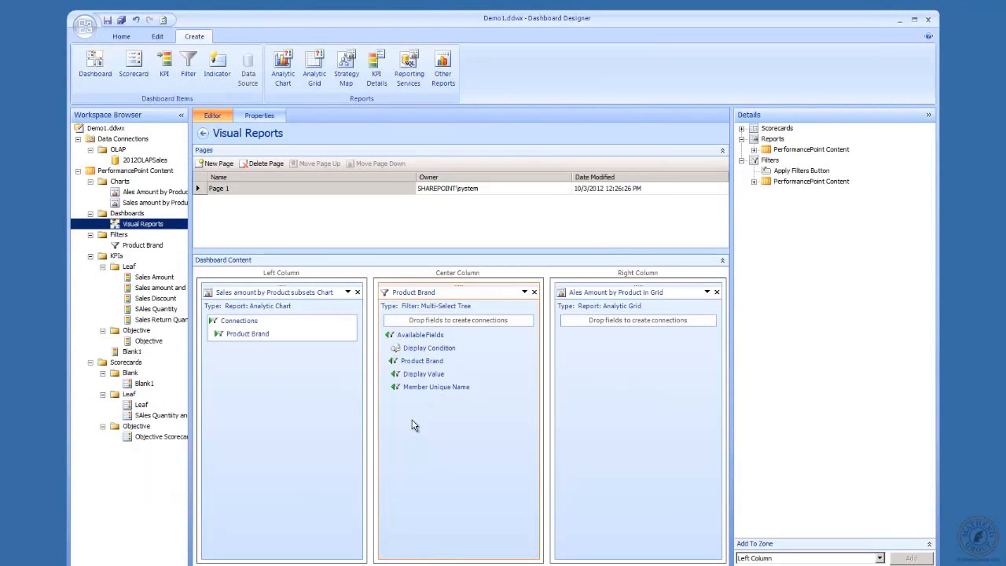
{"action": "left_click_drag", "start_coordinate": [426, 389], "coordinate": [602, 324]}
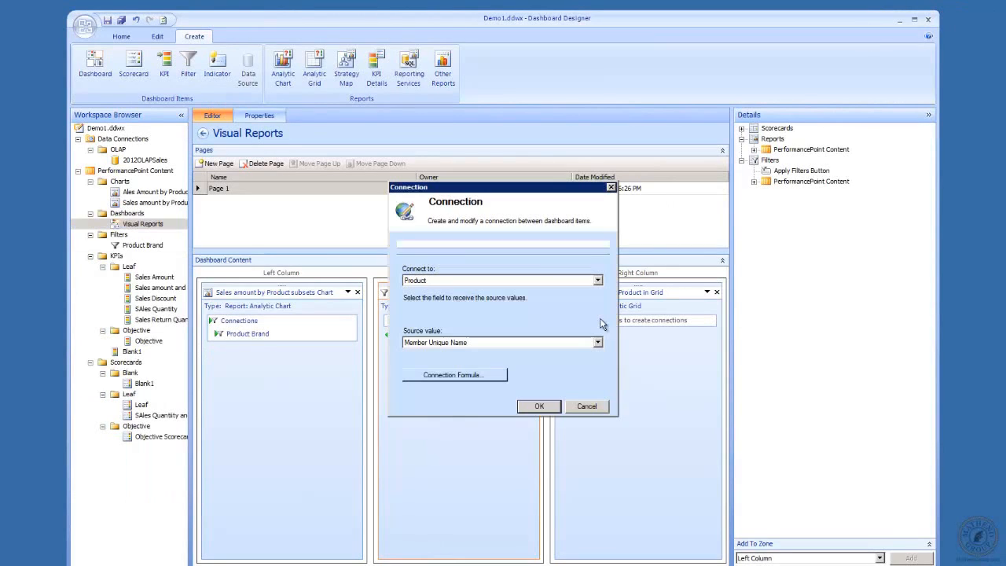
{"action": "left_click", "coordinate": [539, 406]}
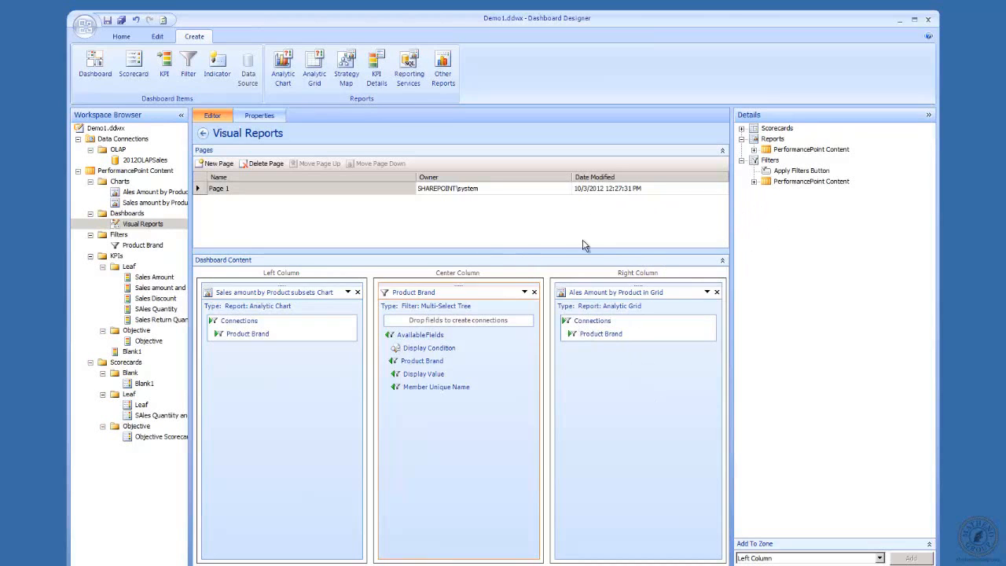
Step: Split the Center Column zone and place the Apply Filters Button in the new Zone 1
{"action": "right_click", "coordinate": [464, 277]}
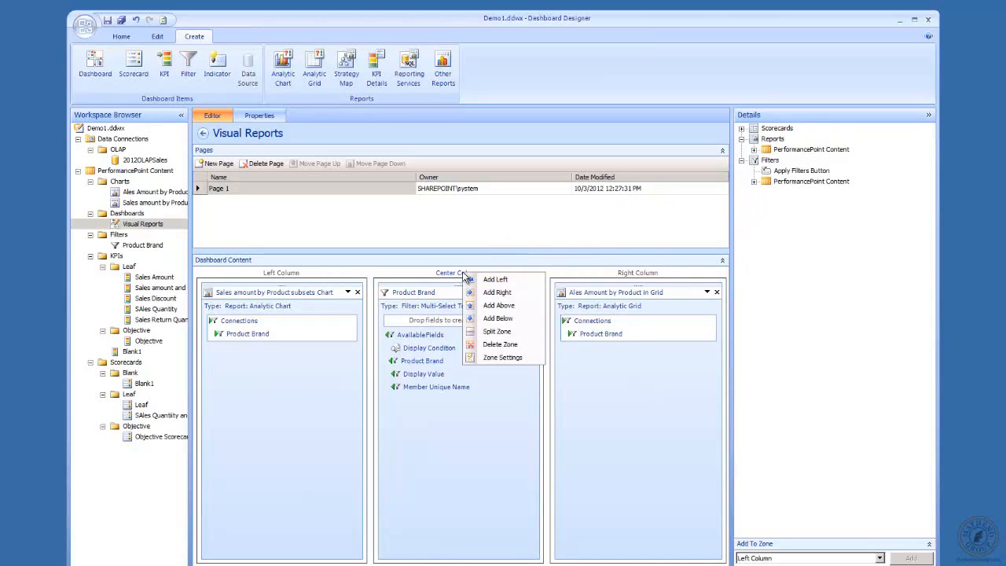
{"action": "left_click", "coordinate": [505, 332]}
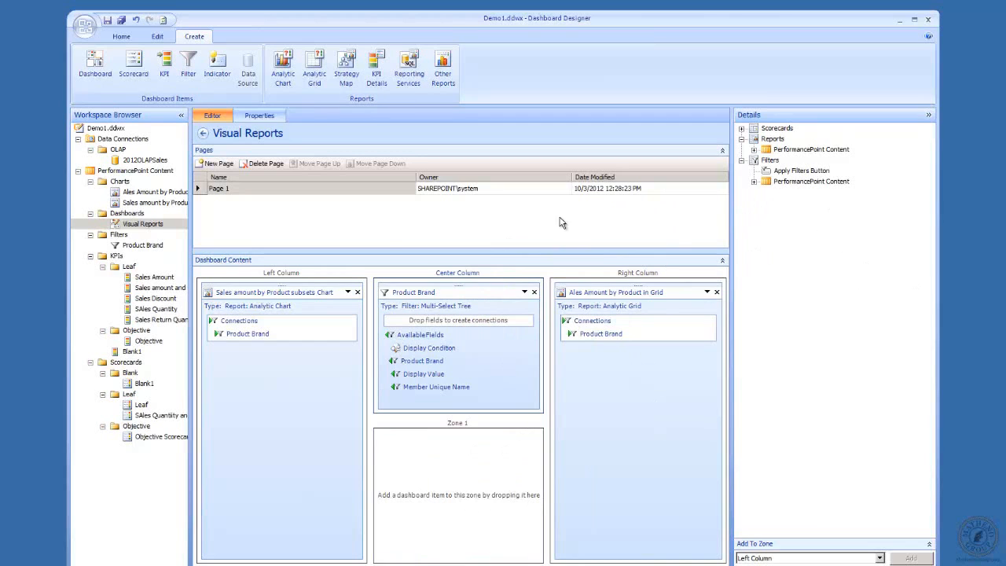
{"action": "left_click_drag", "start_coordinate": [769, 175], "coordinate": [450, 467]}
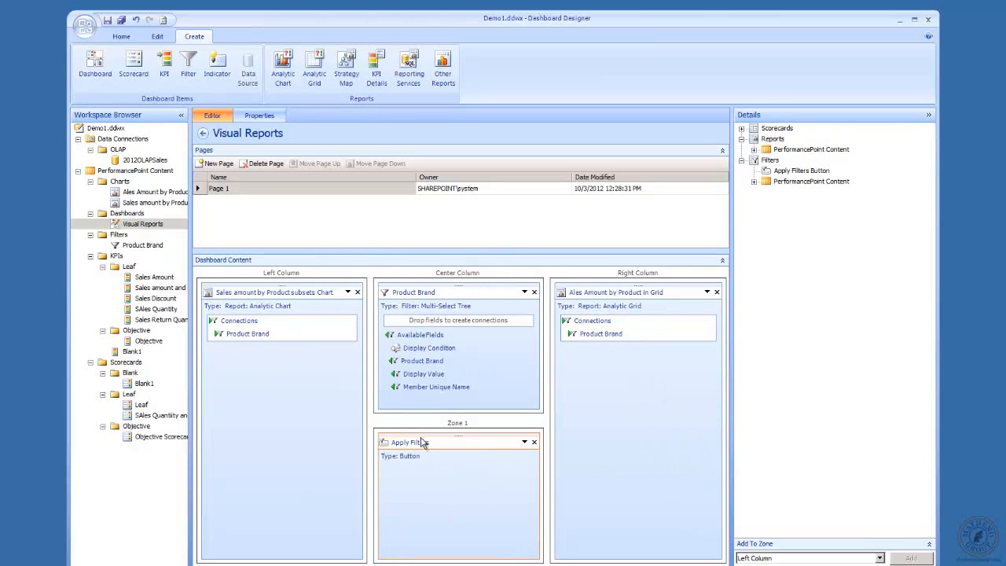
Step: Deploy the updated Visual Reports dashboard to SharePoint
{"action": "right_click", "coordinate": [143, 224]}
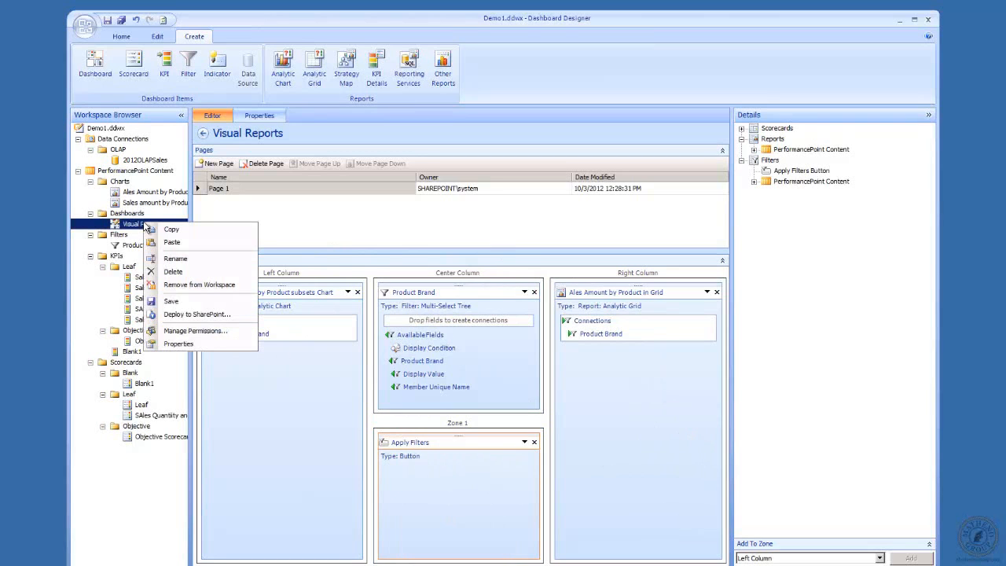
{"action": "left_click", "coordinate": [217, 314]}
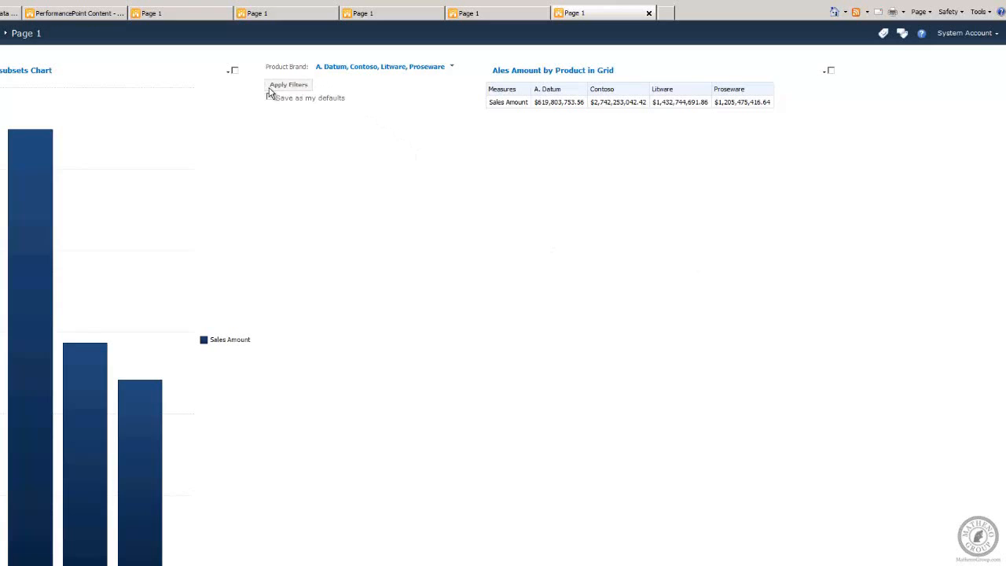
Step: Change the Product Brand filter selection to Fabrikam, Litware and Proseware and apply the filters to the chart and grid
{"action": "left_click", "coordinate": [451, 66]}
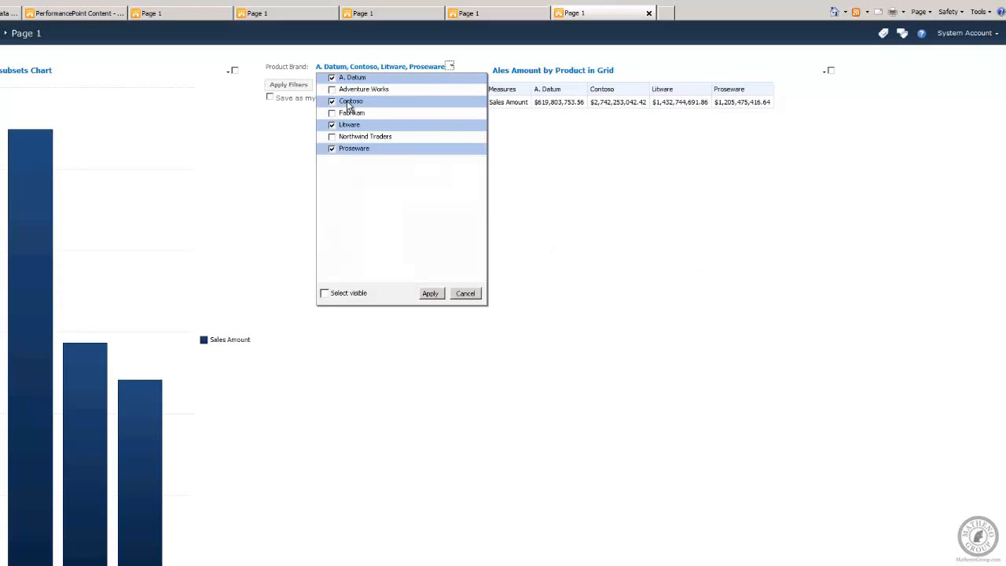
{"action": "left_click", "coordinate": [331, 78]}
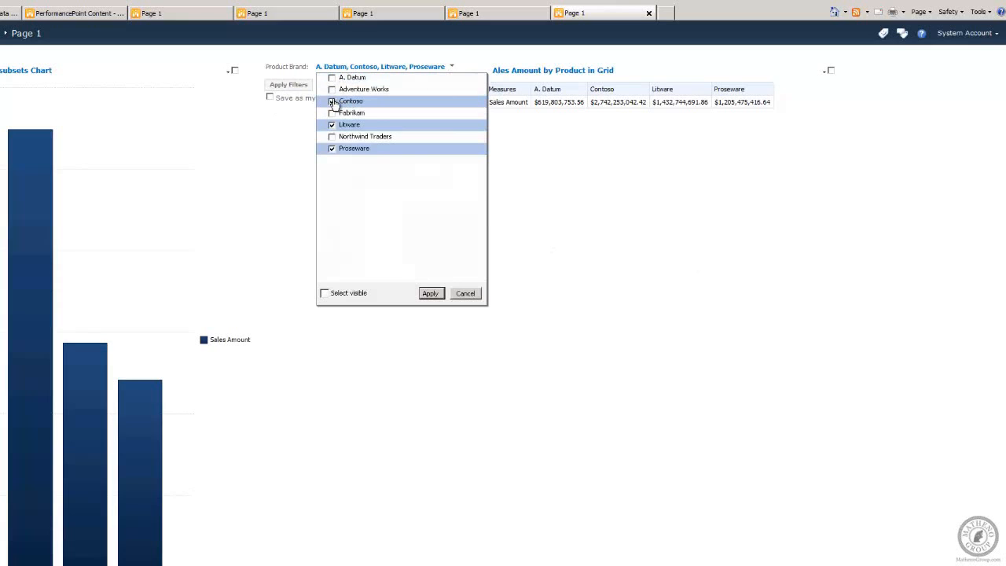
{"action": "left_click", "coordinate": [332, 101]}
{"action": "left_click", "coordinate": [331, 112]}
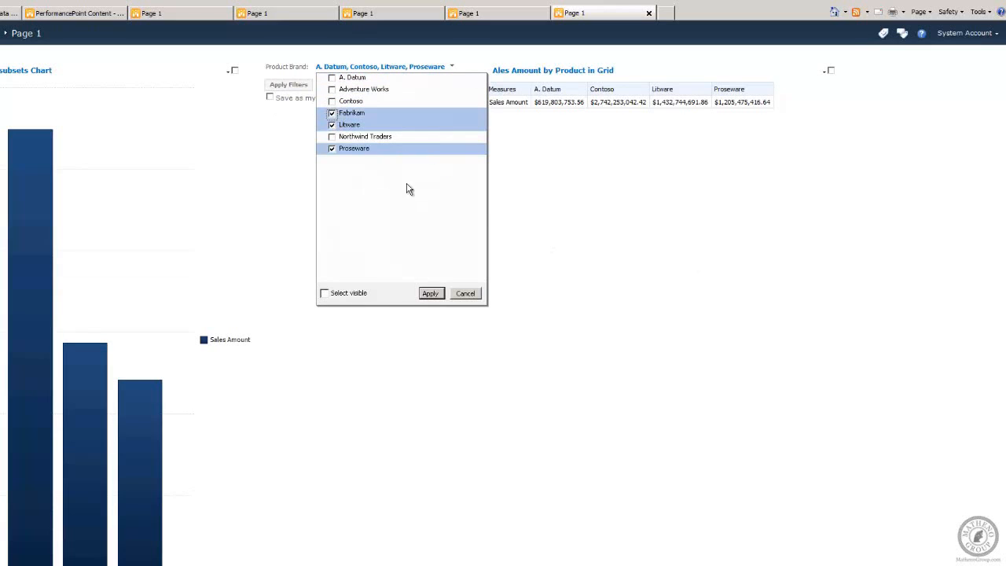
{"action": "left_click", "coordinate": [430, 293]}
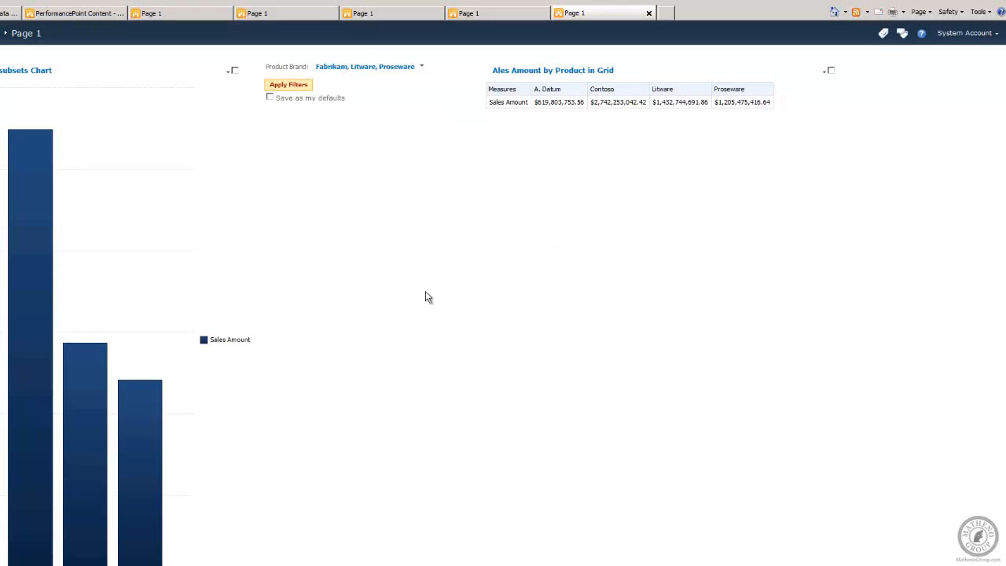
{"action": "left_click", "coordinate": [289, 85]}
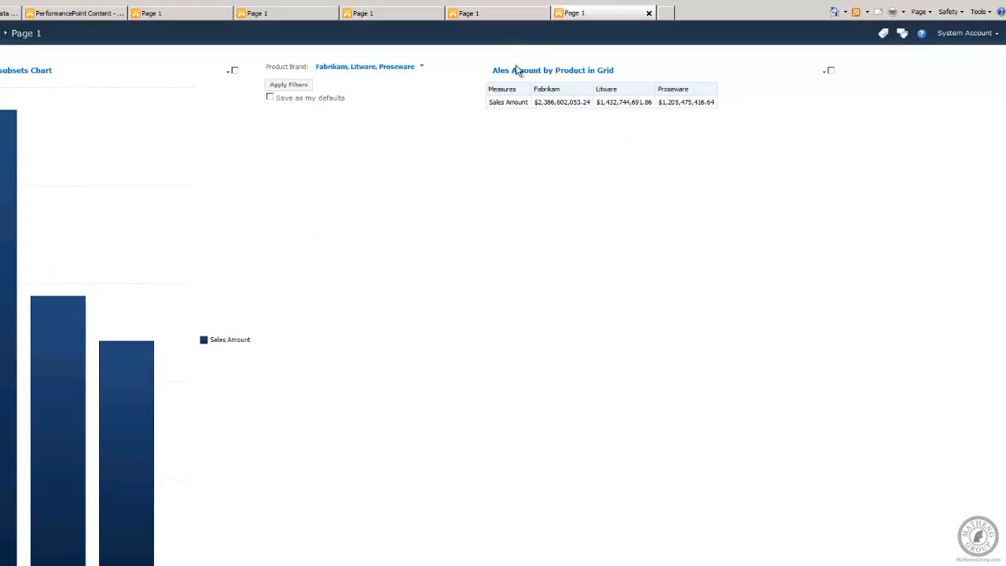
Step: Add Adventure Works to the Product Brand filter selection and apply the filters again
{"action": "left_click", "coordinate": [422, 69]}
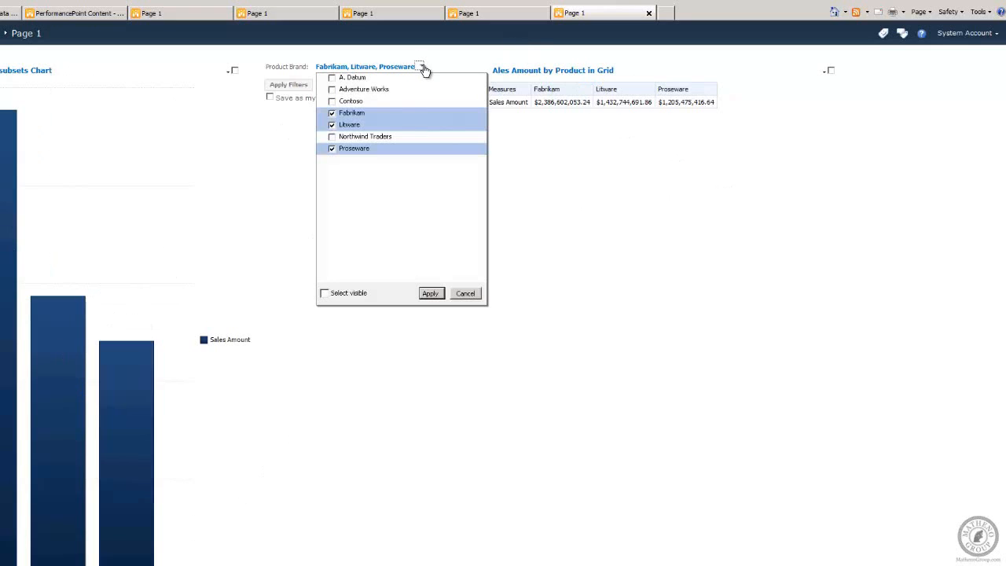
{"action": "left_click", "coordinate": [334, 91]}
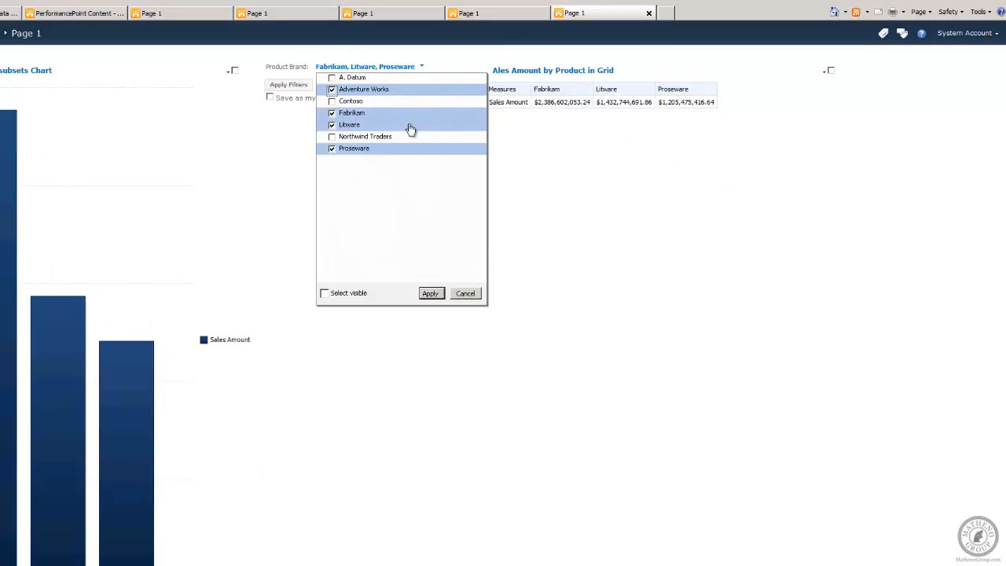
{"action": "left_click", "coordinate": [431, 294]}
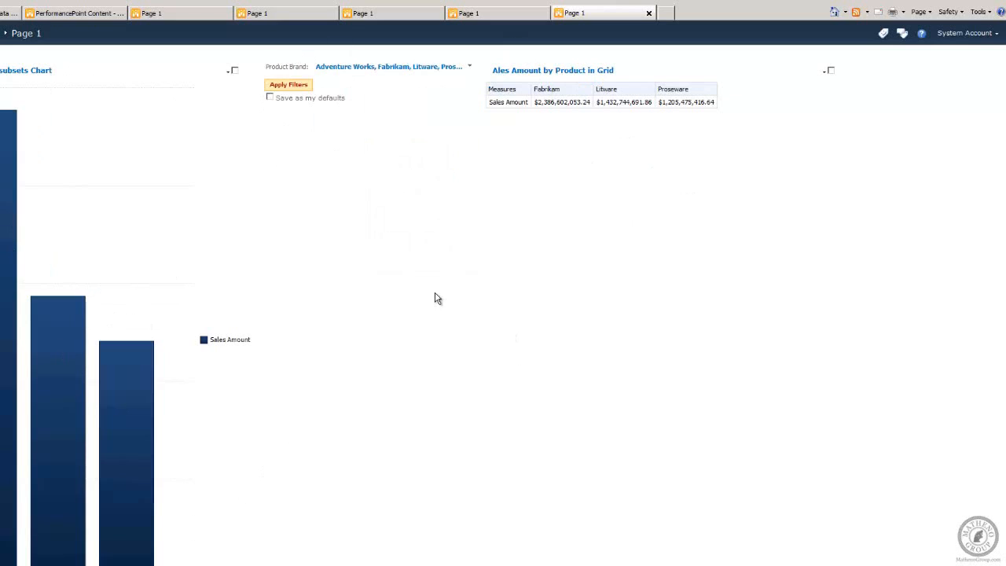
{"action": "left_click", "coordinate": [310, 89]}
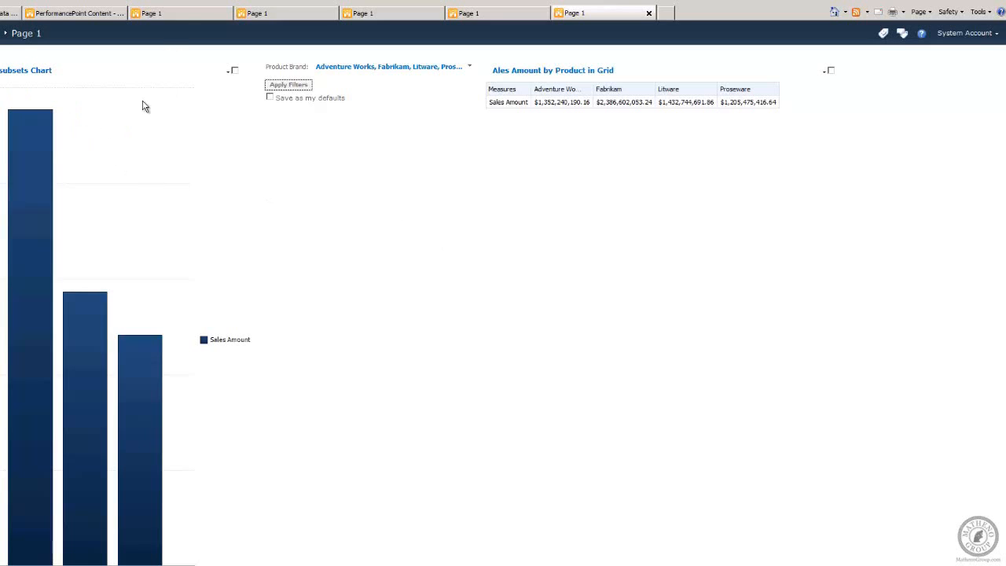
Step: Open a Decomposition Tree on the chart's Litware bar and expand Litware by Geography State Province Name
{"action": "right_click", "coordinate": [72, 305]}
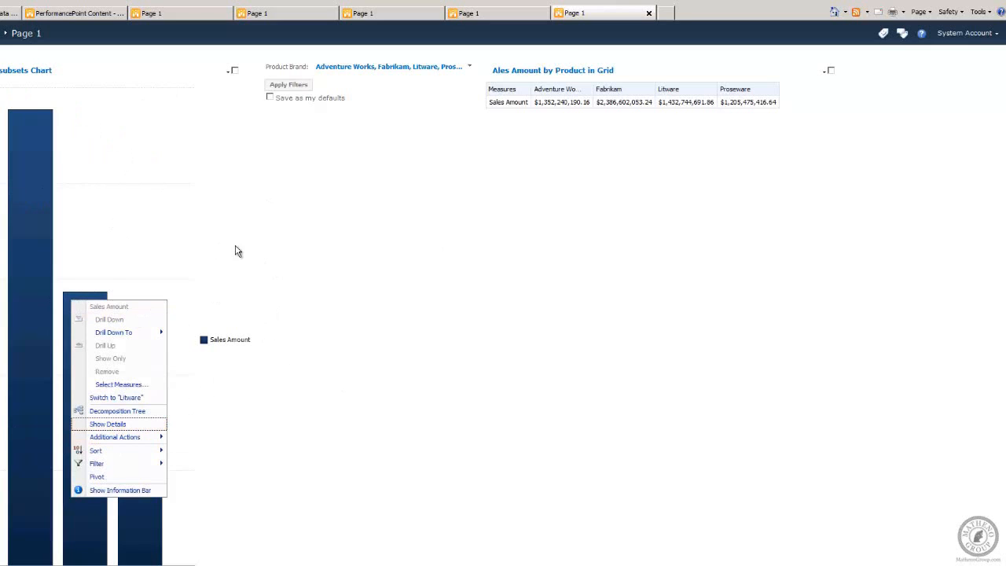
{"action": "left_click", "coordinate": [84, 412]}
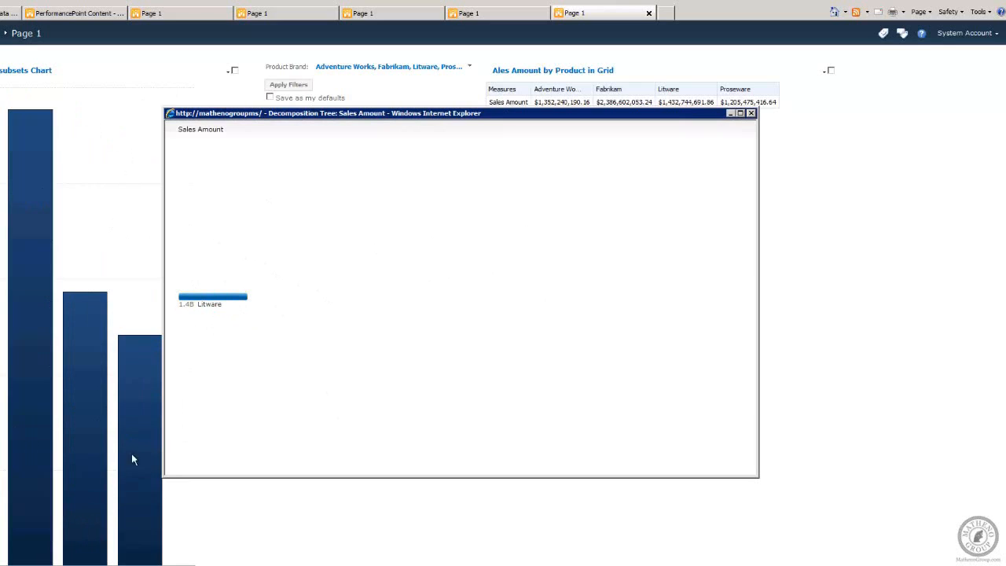
{"action": "right_click", "coordinate": [203, 301]}
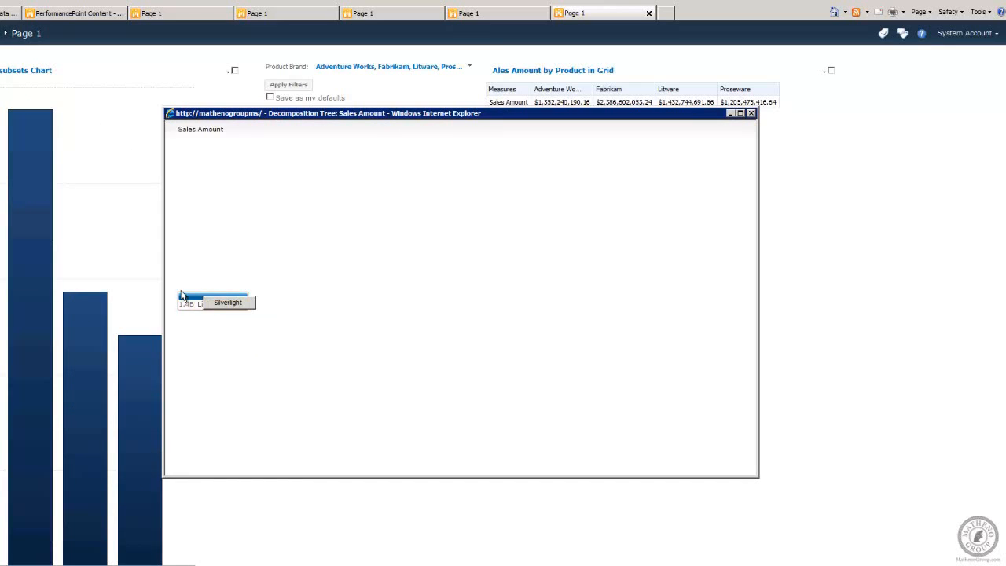
{"action": "left_click", "coordinate": [184, 305]}
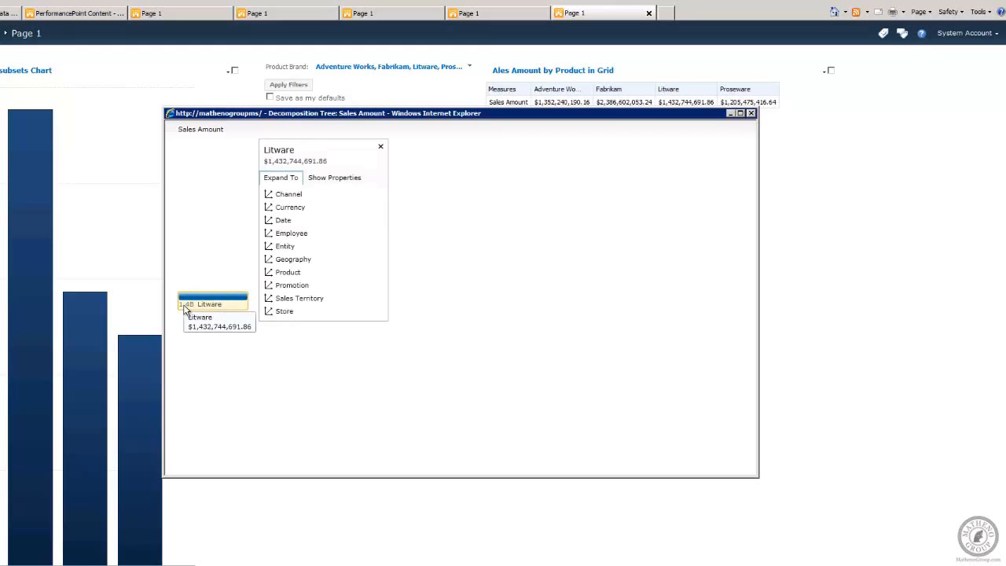
{"action": "left_click", "coordinate": [280, 259]}
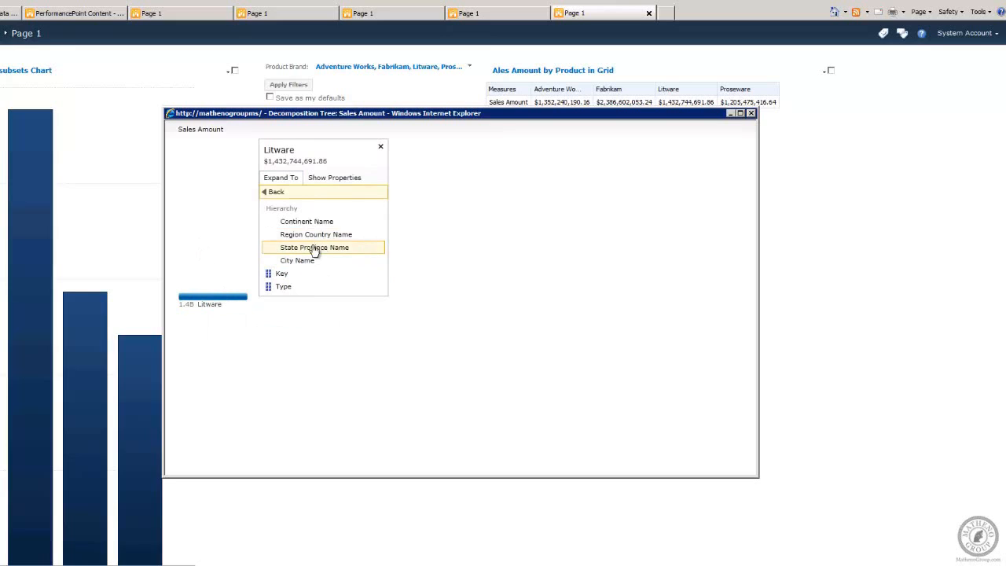
{"action": "left_click", "coordinate": [315, 248]}
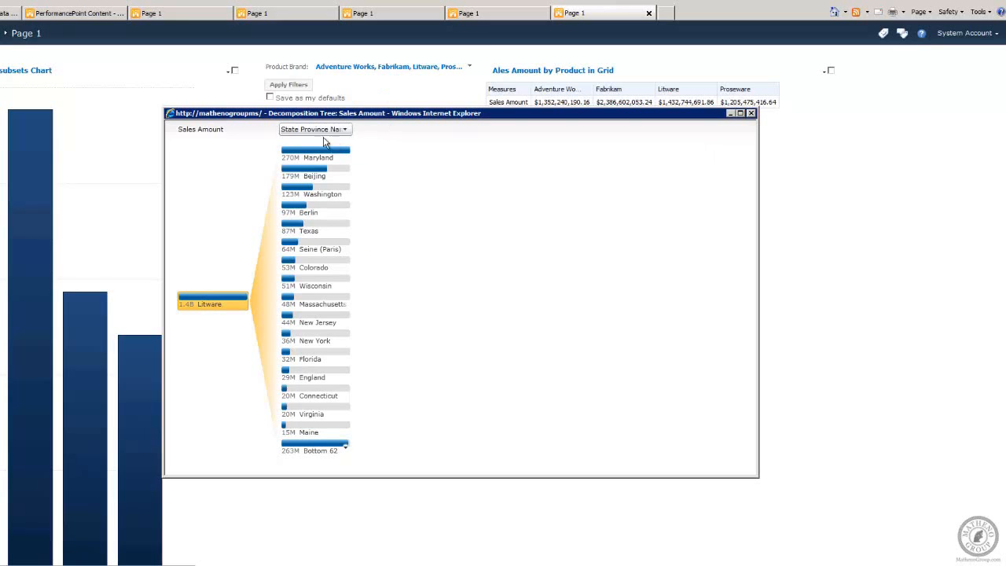
Step: Expand the Colorado node of the decomposition tree by Geography Store Name
{"action": "right_click", "coordinate": [294, 269]}
{"action": "left_click", "coordinate": [290, 268]}
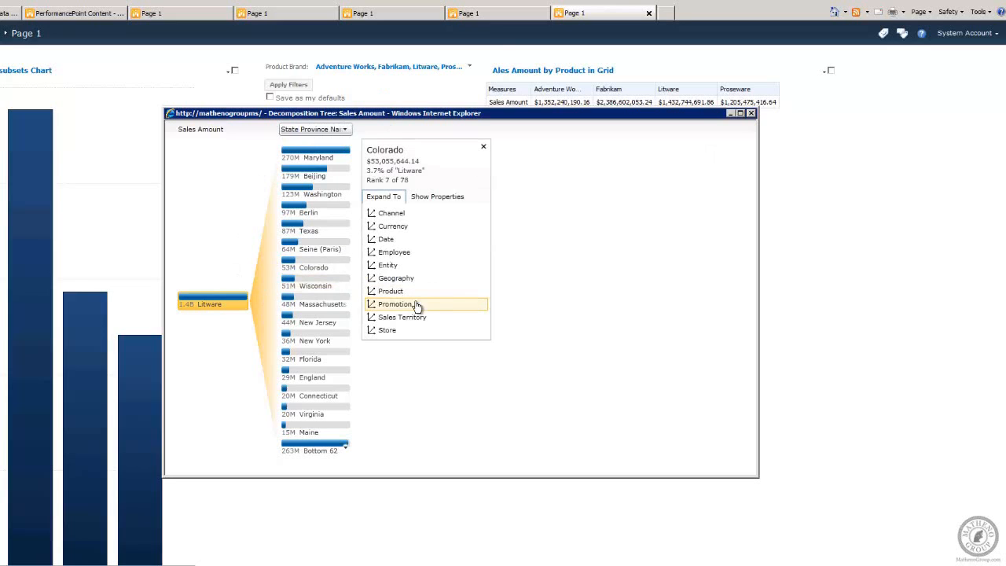
{"action": "left_click", "coordinate": [394, 333]}
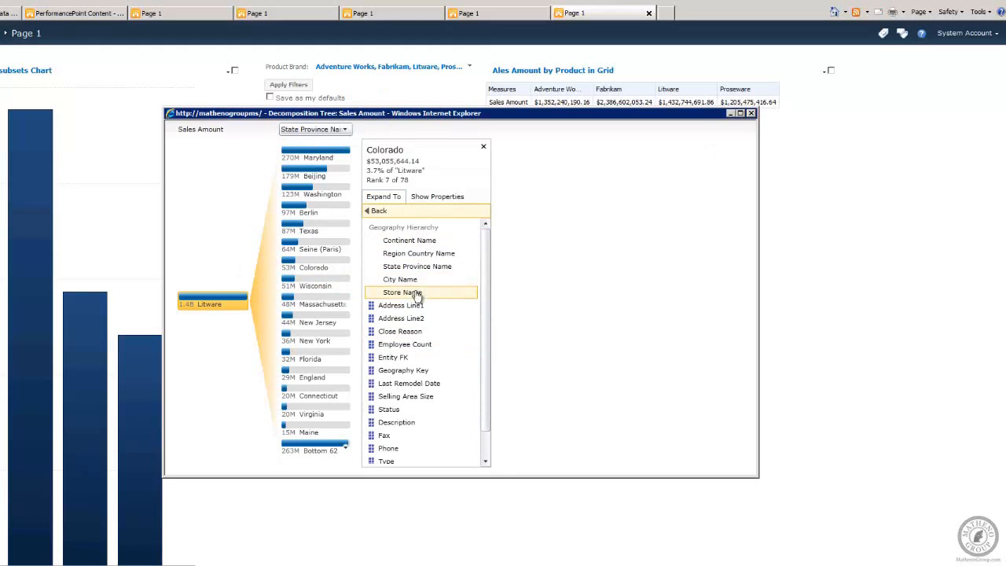
{"action": "left_click", "coordinate": [416, 294]}
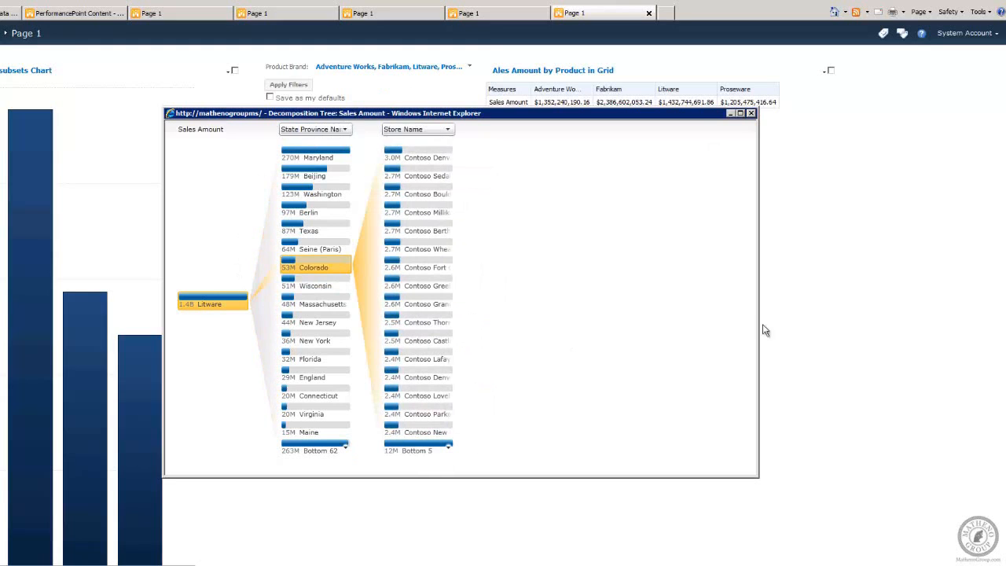
Step: Expand the Contoso Denver No.2 Store node by Date Calendar Quarter, then close the Decomposition Tree window
{"action": "mouse_move", "coordinate": [214, 308]}
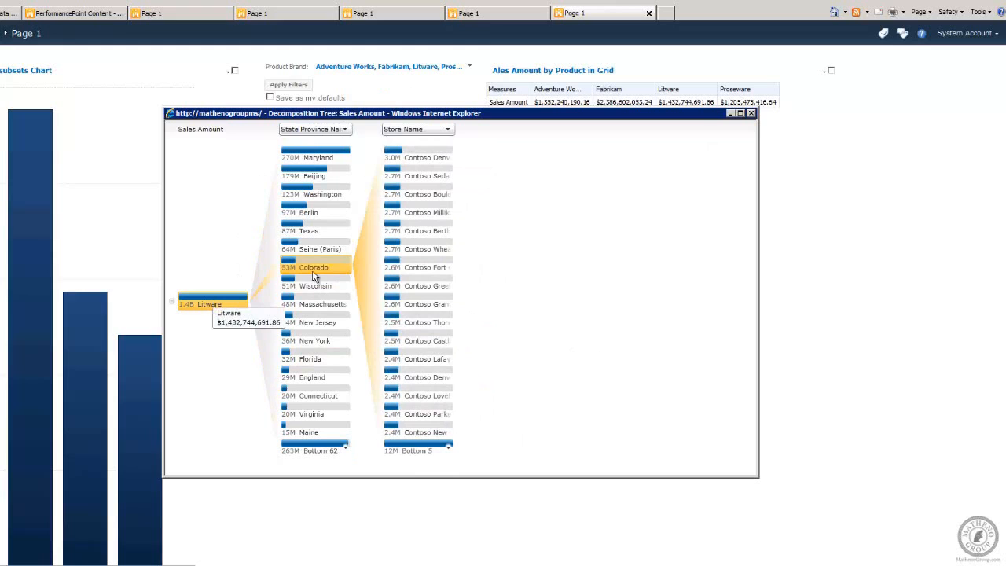
{"action": "mouse_move", "coordinate": [417, 157]}
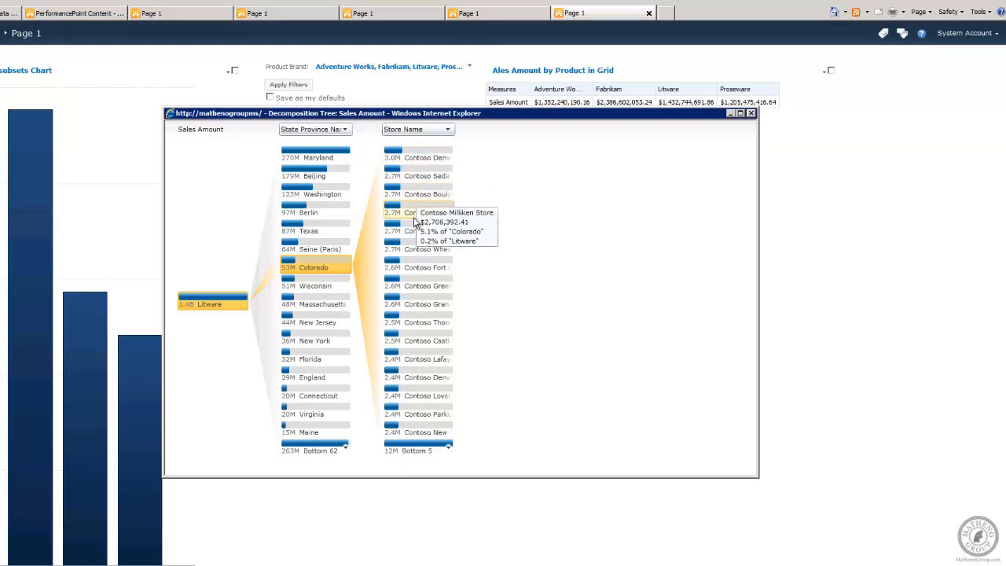
{"action": "mouse_move", "coordinate": [413, 227]}
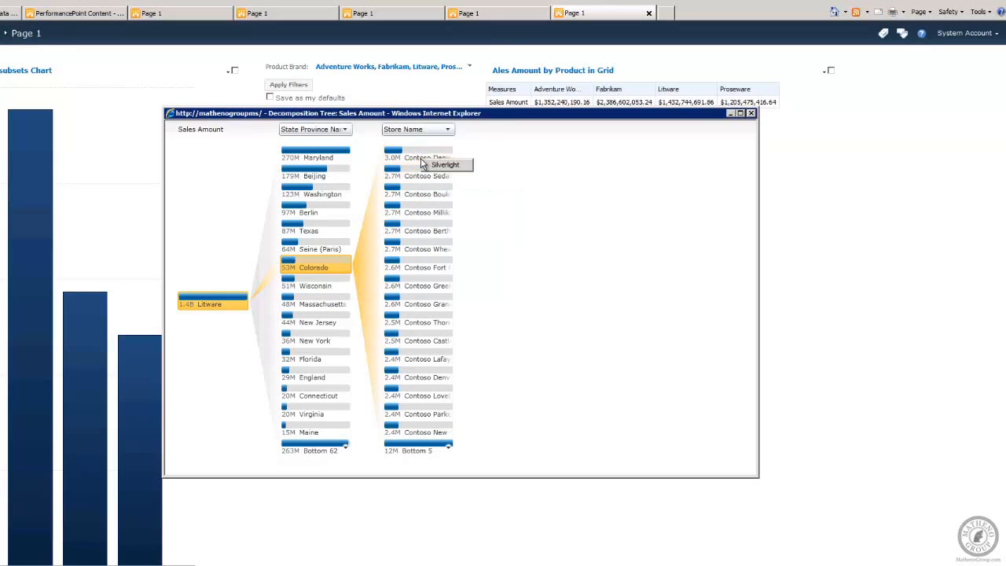
{"action": "left_click", "coordinate": [409, 159]}
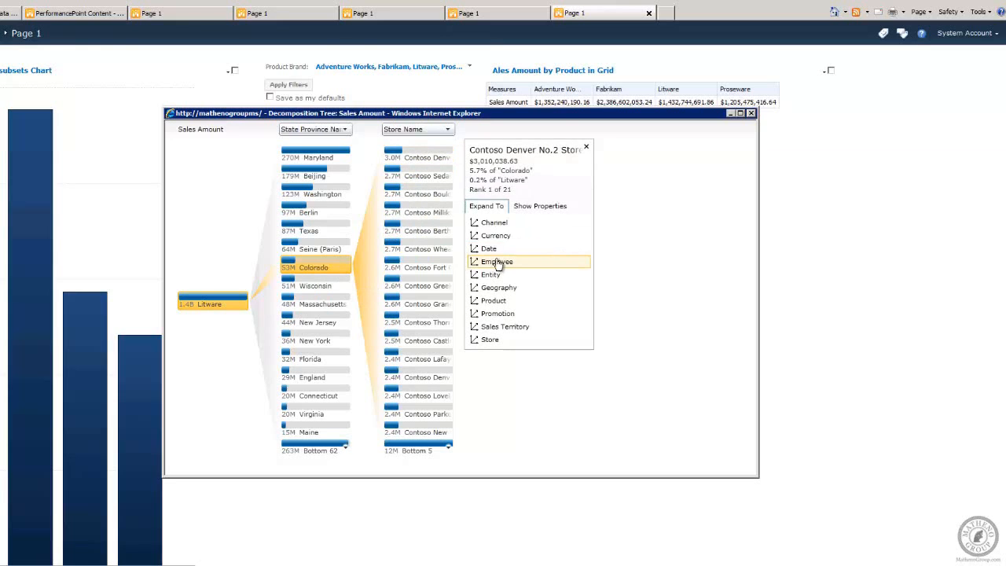
{"action": "left_click", "coordinate": [491, 249]}
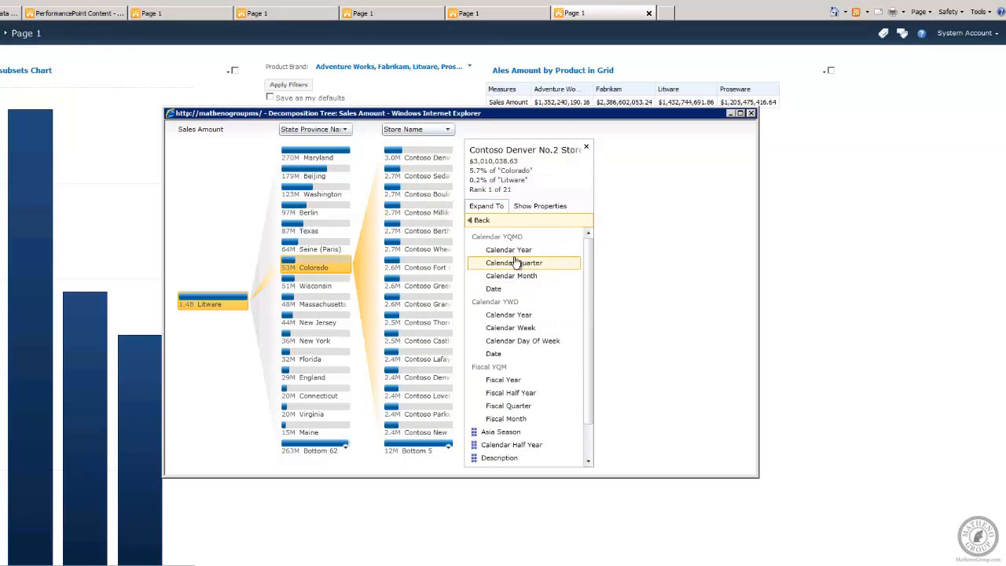
{"action": "left_click", "coordinate": [515, 262]}
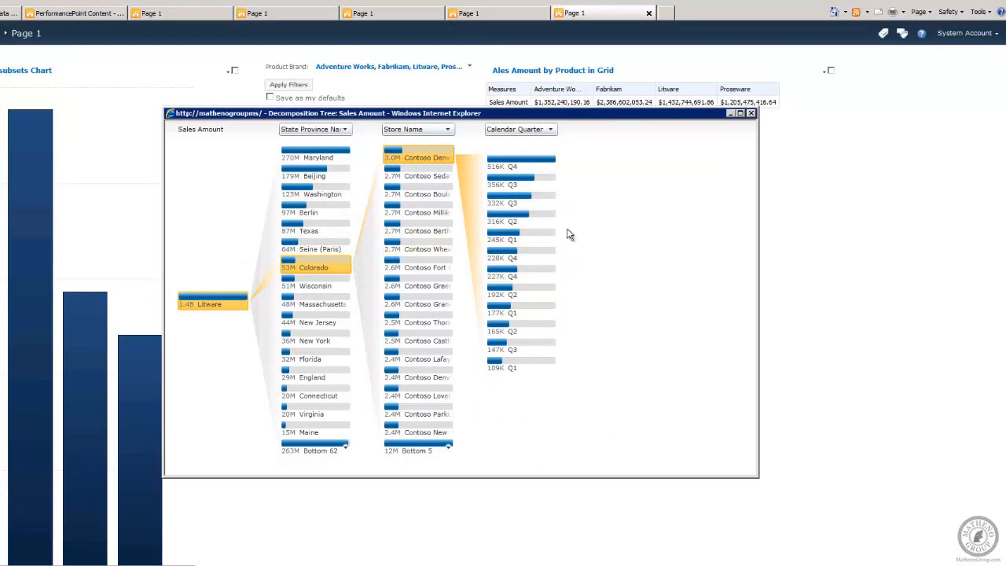
{"action": "left_click", "coordinate": [752, 113]}
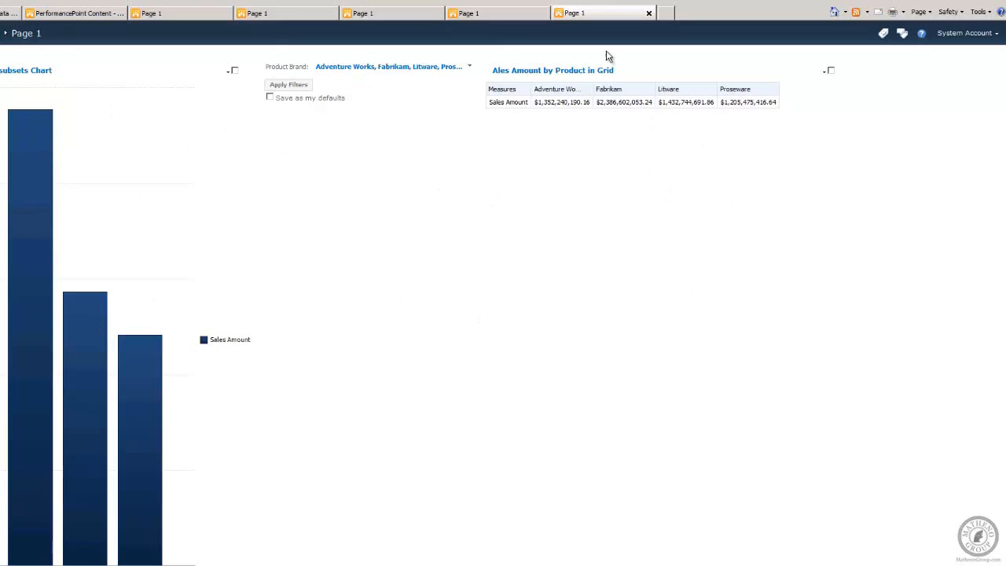
Step: Switch through the other deployed dashboard page tabs and inspect each page's Product Brand filter selection
{"action": "left_click", "coordinate": [197, 15]}
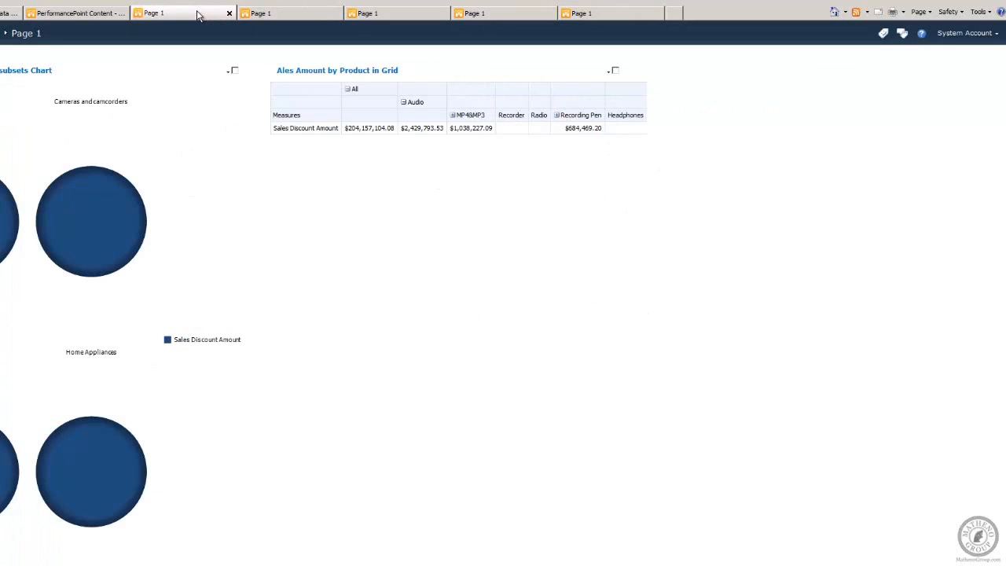
{"action": "left_click", "coordinate": [307, 22]}
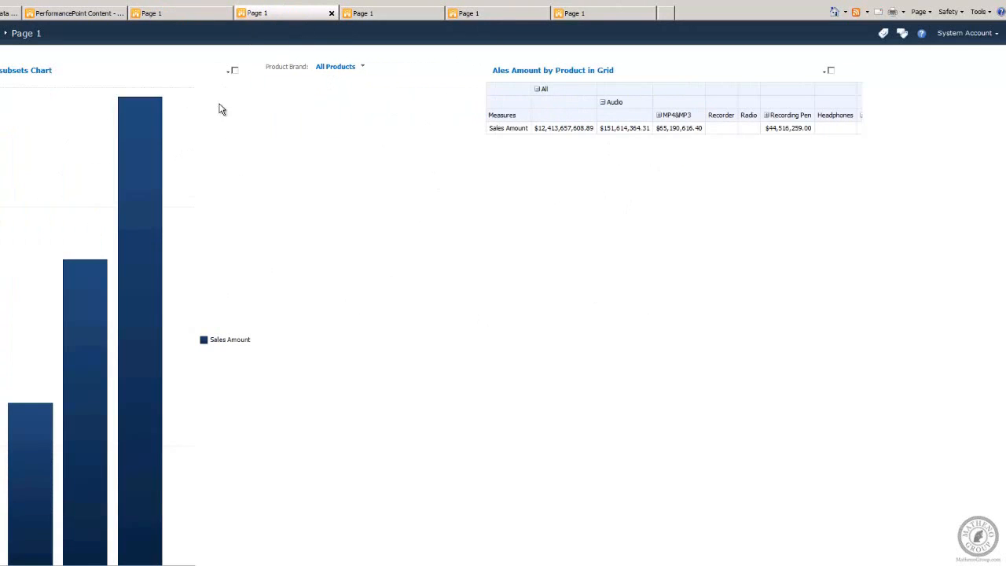
{"action": "left_click", "coordinate": [408, 18]}
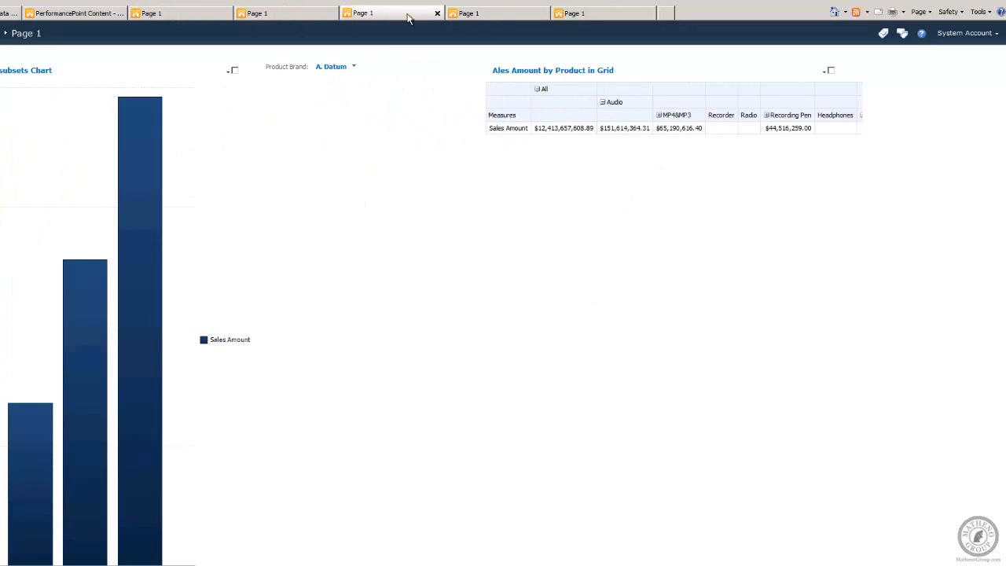
{"action": "left_click", "coordinate": [294, 13]}
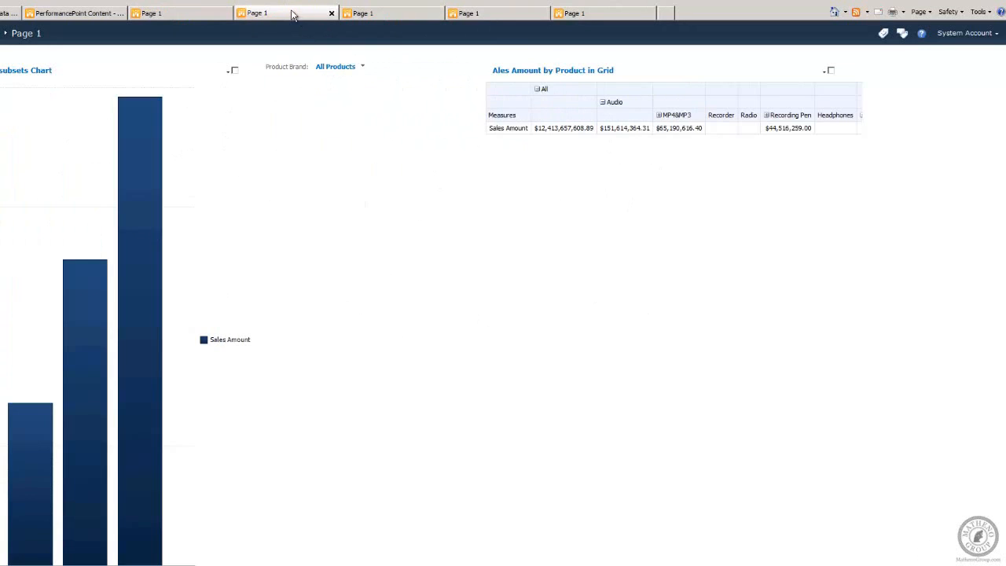
{"action": "left_click", "coordinate": [408, 23]}
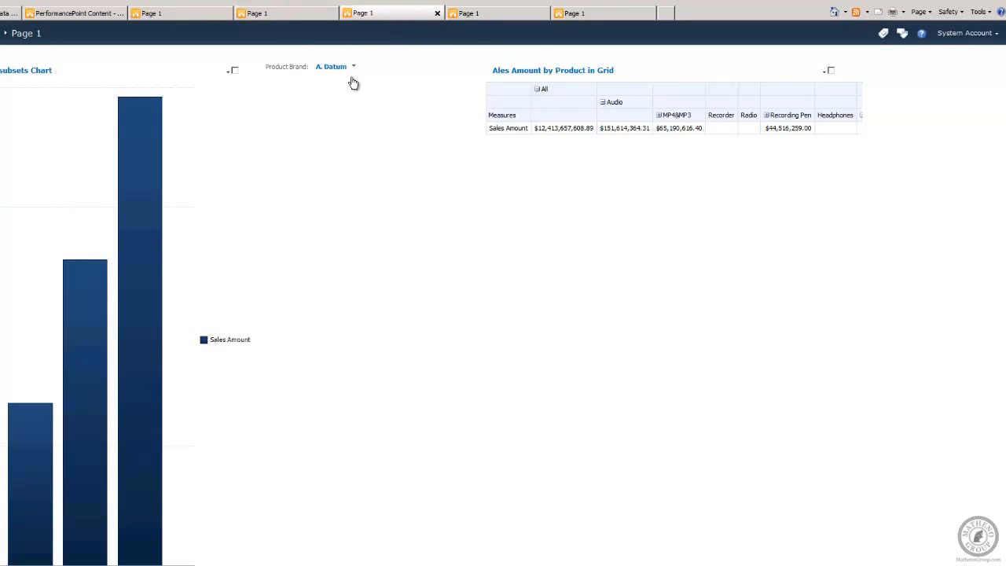
{"action": "left_click", "coordinate": [353, 67]}
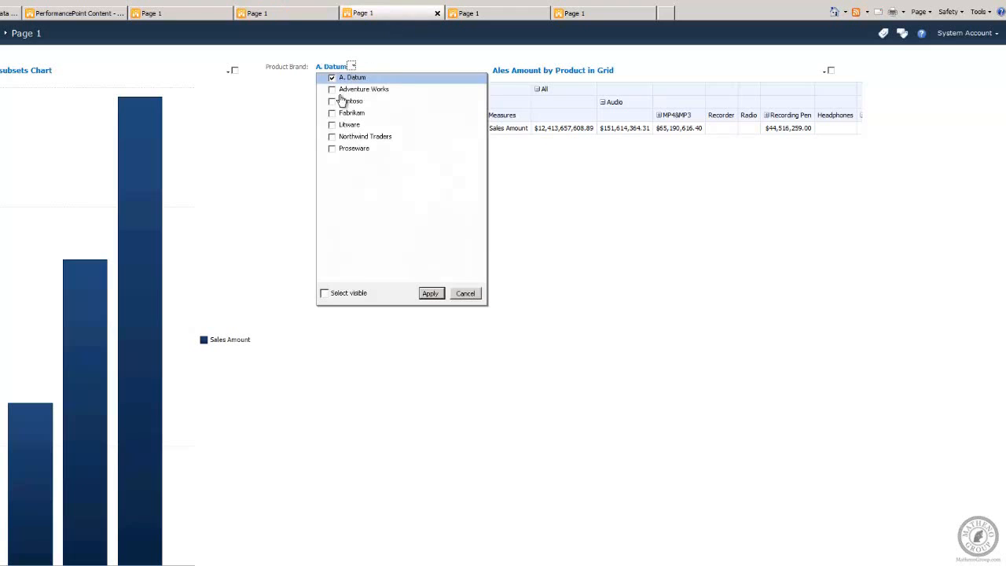
{"action": "left_click", "coordinate": [463, 296]}
{"action": "left_click", "coordinate": [495, 16]}
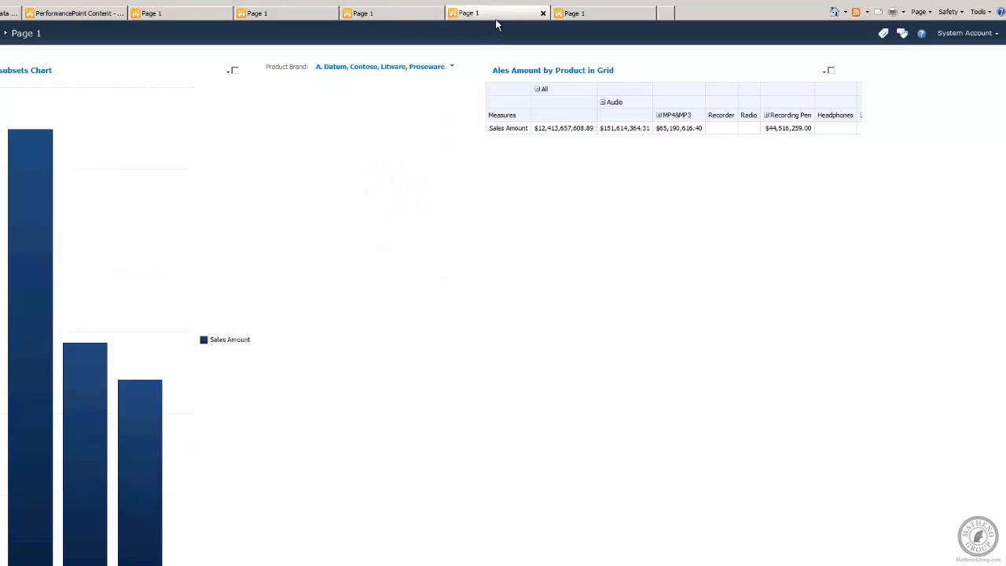
{"action": "left_click", "coordinate": [451, 69]}
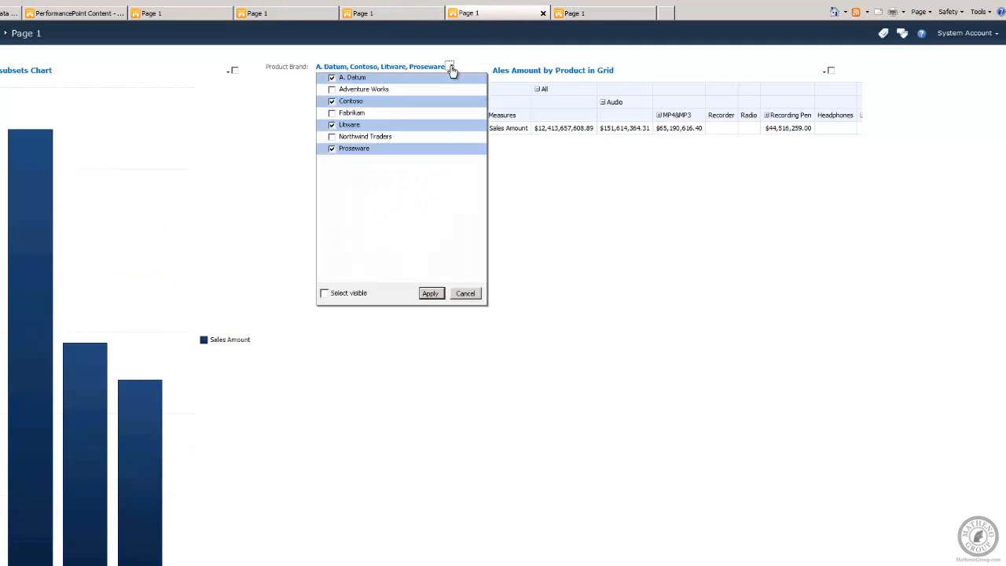
{"action": "left_click", "coordinate": [466, 293]}
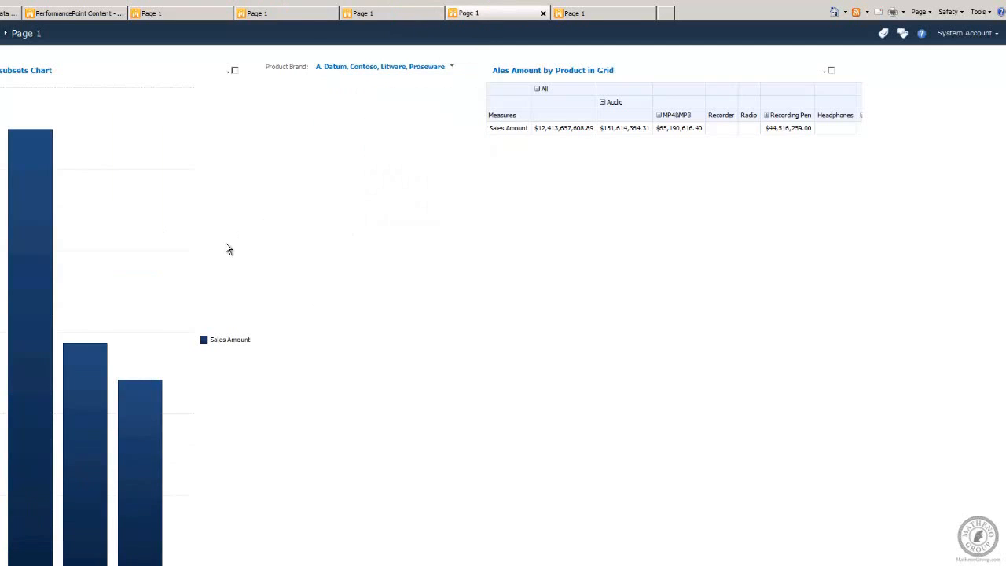
{"action": "left_click", "coordinate": [617, 15]}
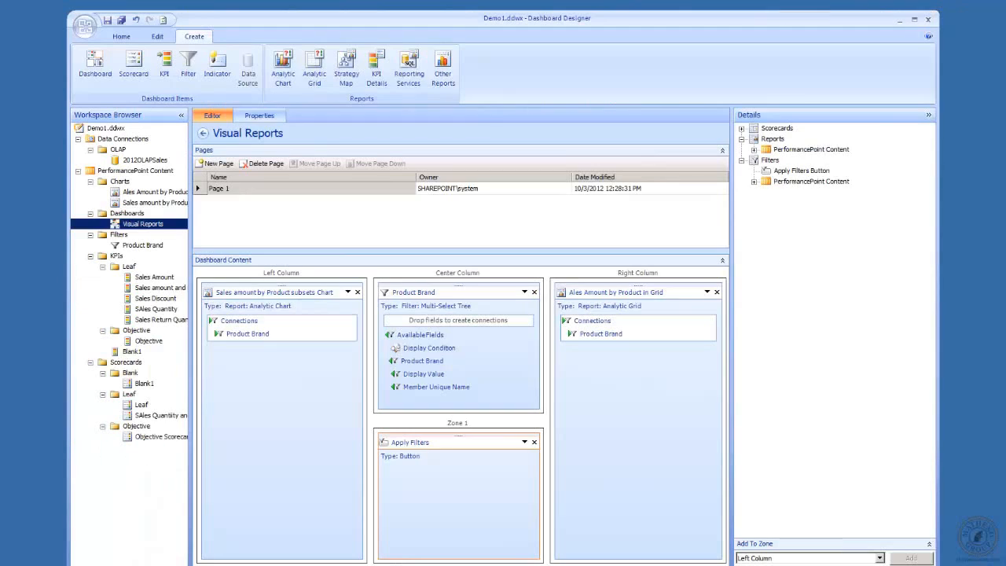
Step: Expand the PerformancePoint Content Filters folder in the Details pane to show the Product Brand filter
{"action": "left_click", "coordinate": [753, 182]}
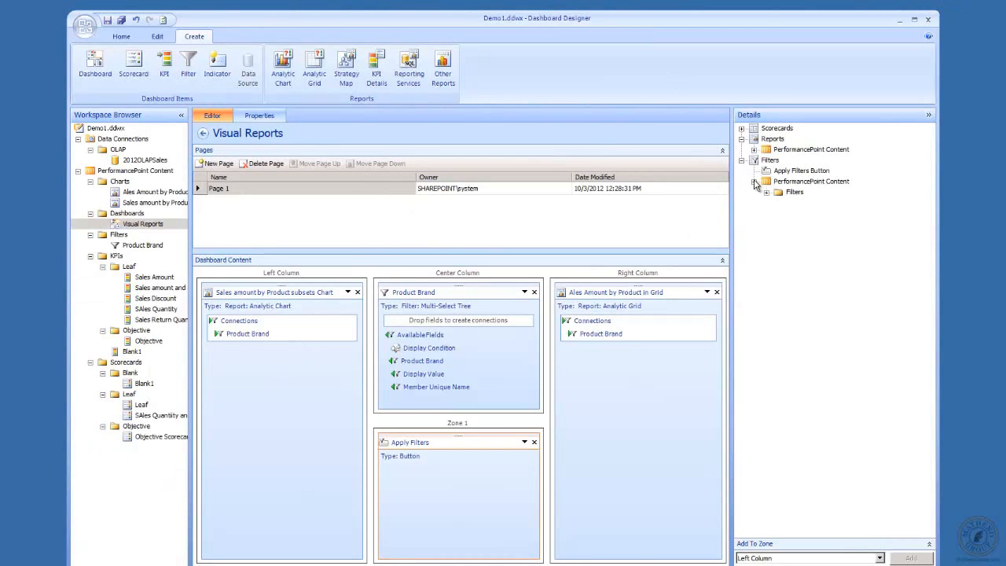
{"action": "left_click", "coordinate": [766, 192]}
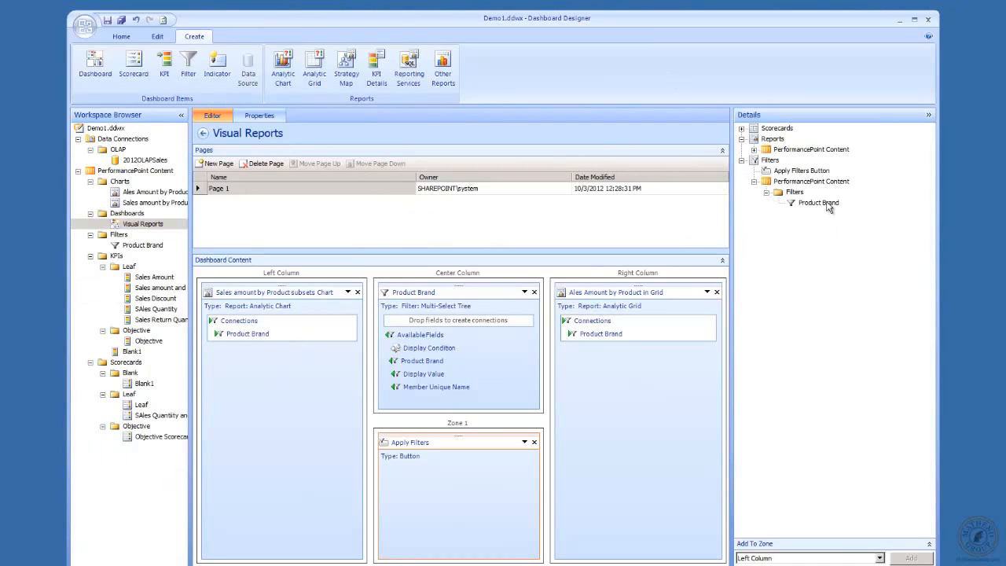